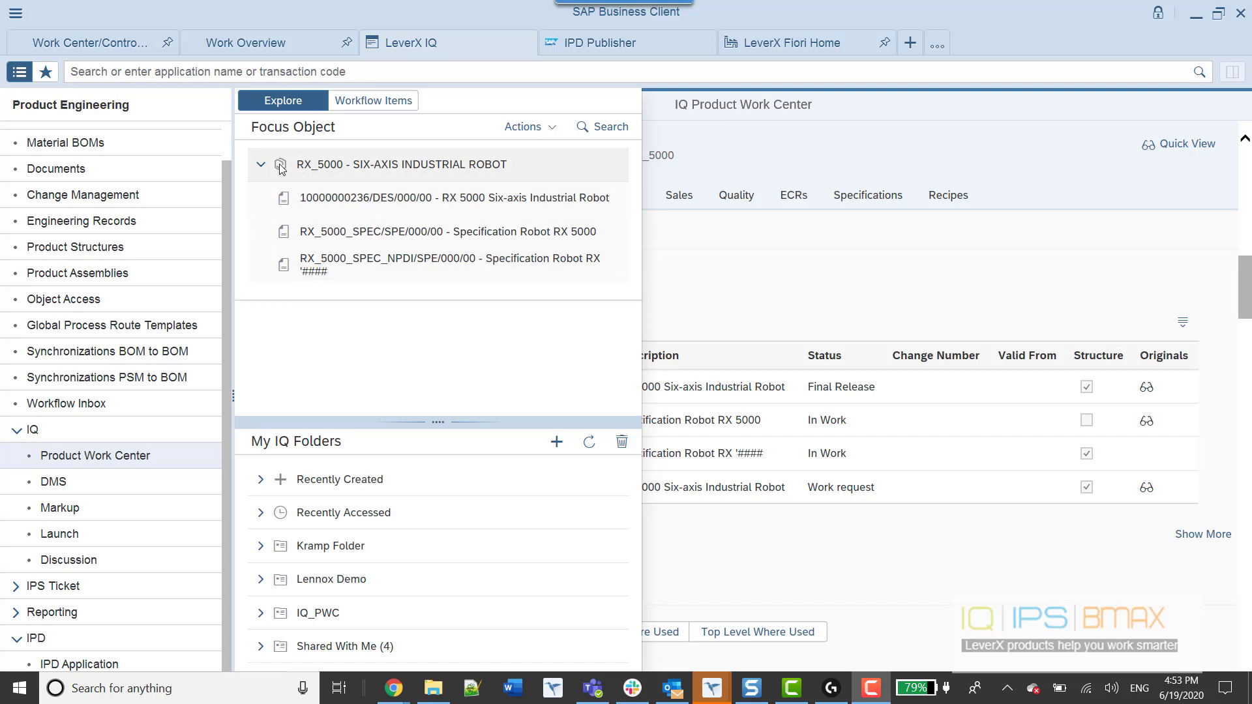
Explore the details of material RX_5000, review its basic data and available material sections, and hide the navigation list
right_click(280, 168)
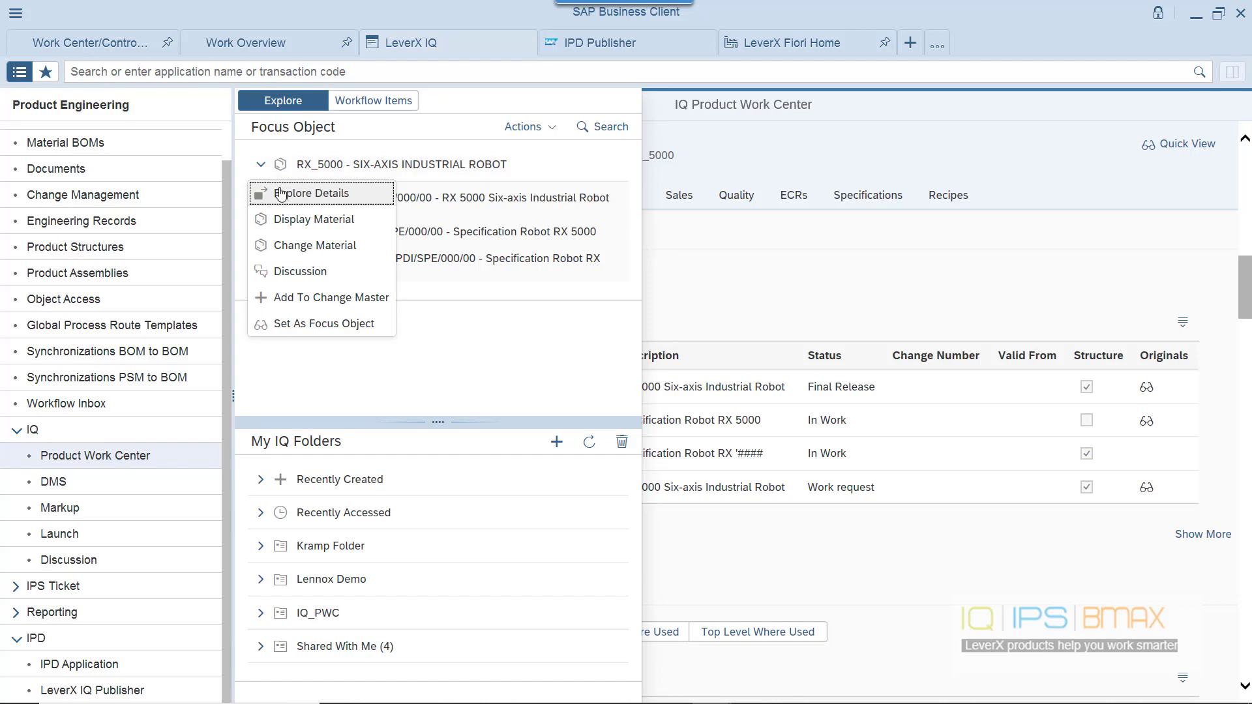
left_click(281, 193)
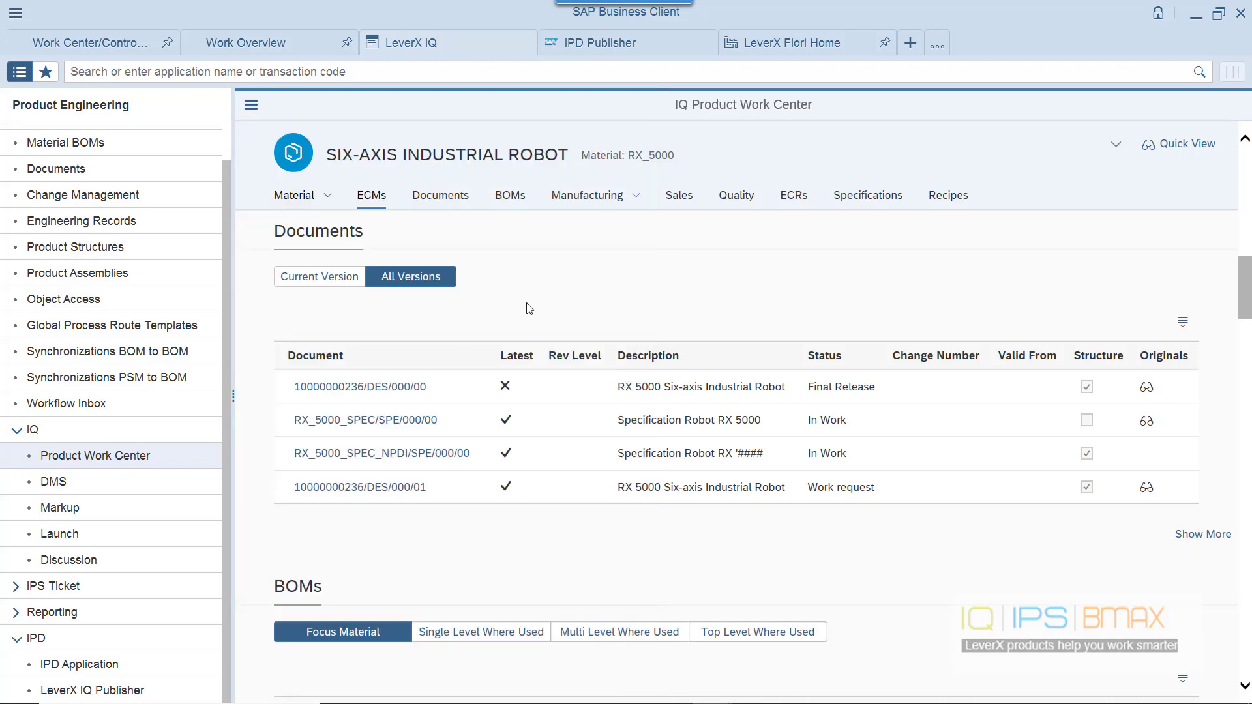
left_click(276, 195)
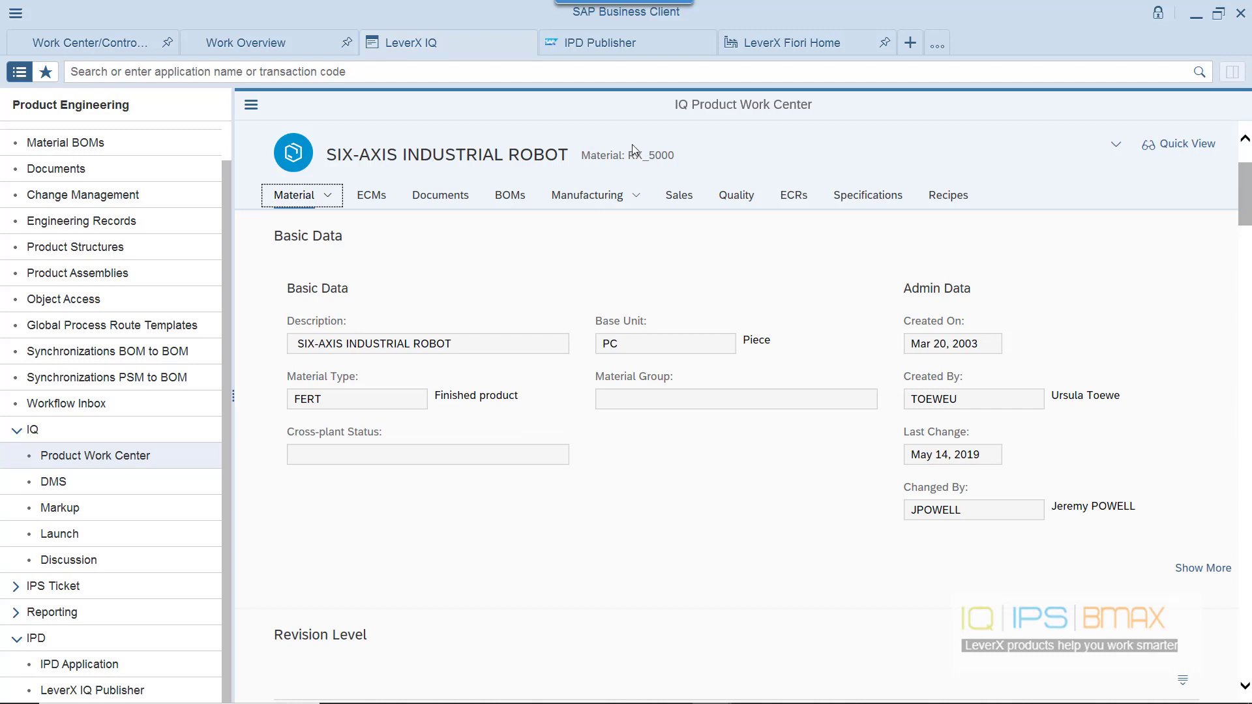
left_click_drag(629, 155, 671, 153)
left_click(328, 196)
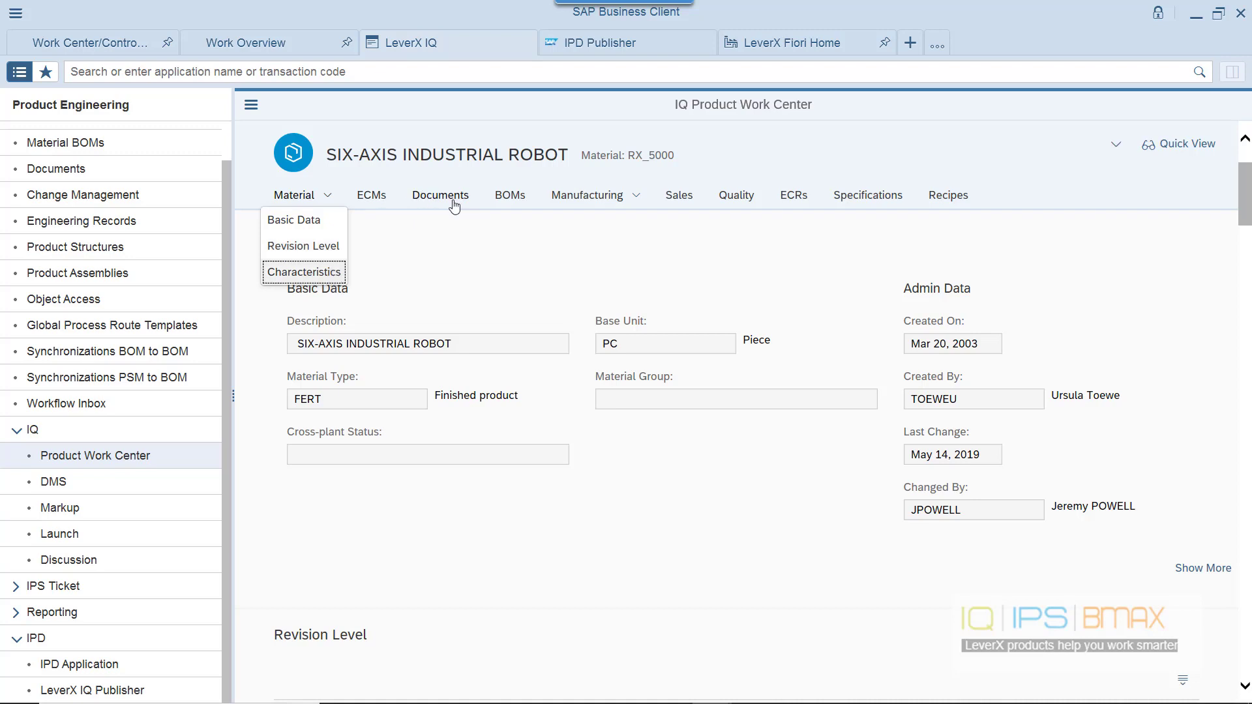
left_click(19, 71)
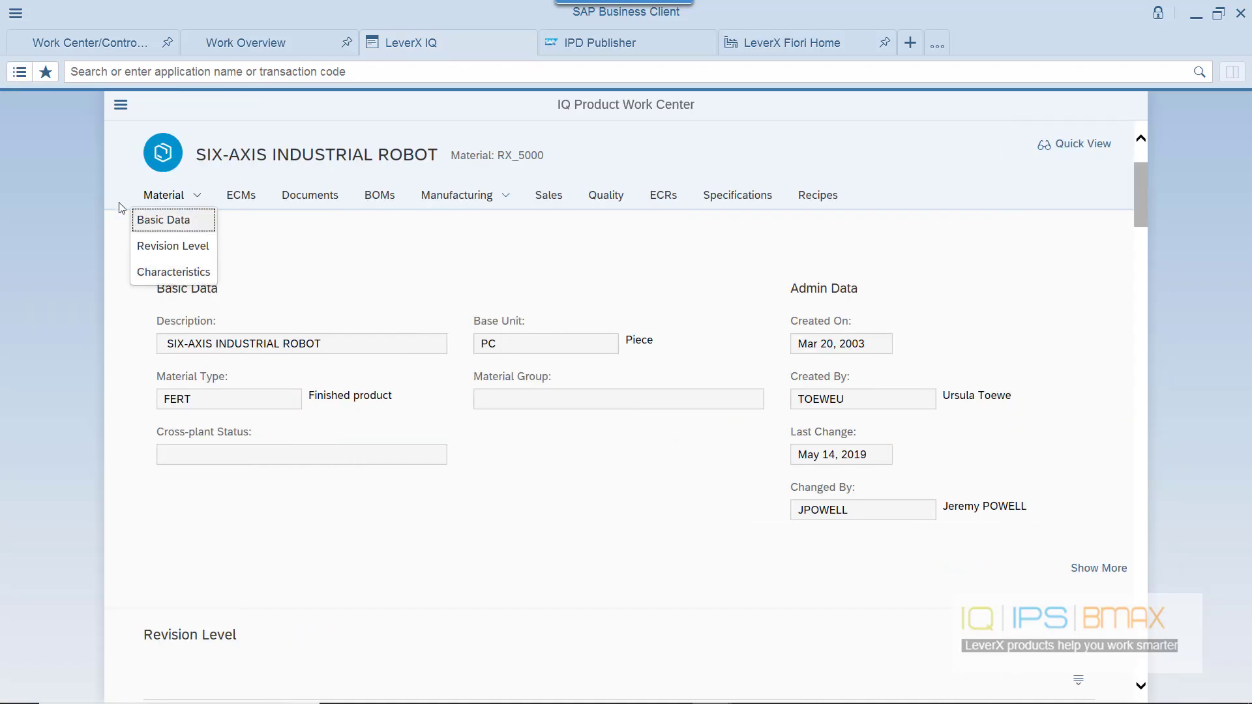
Examine the plant 1000 bill of material of RX_5000 and the actions offered for components RX_5100 and RX_5110
left_click(377, 199)
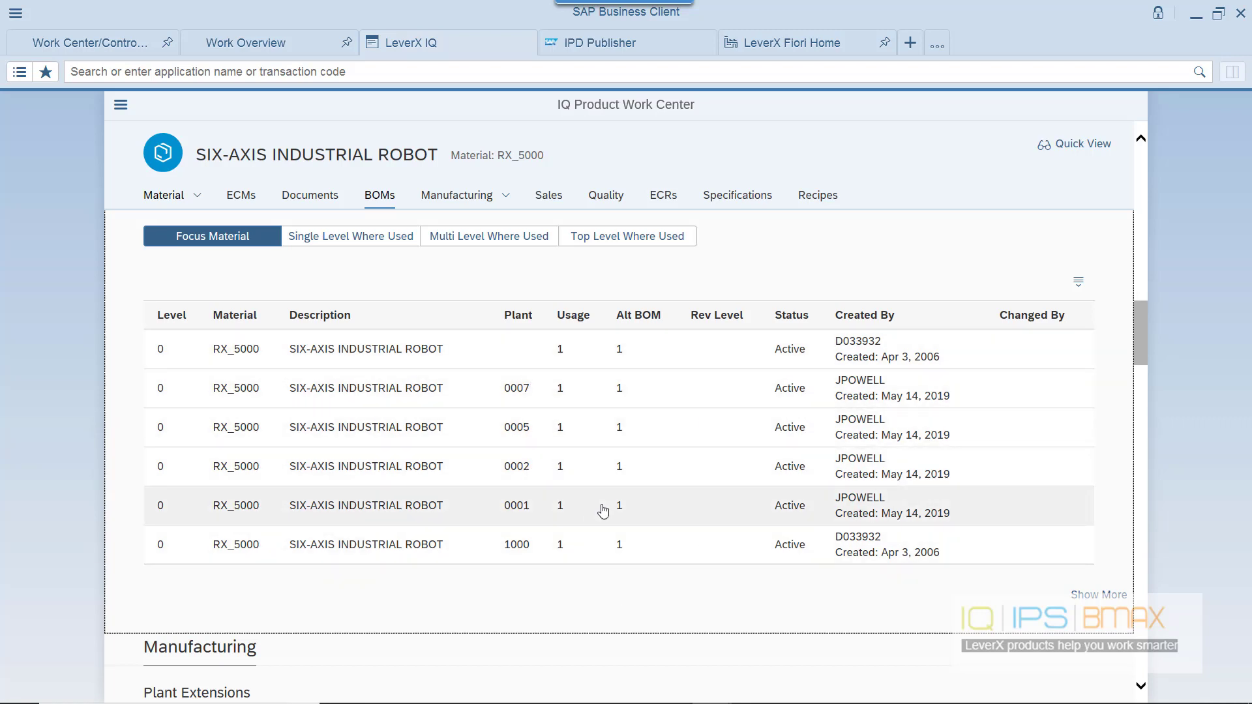
left_click(577, 546)
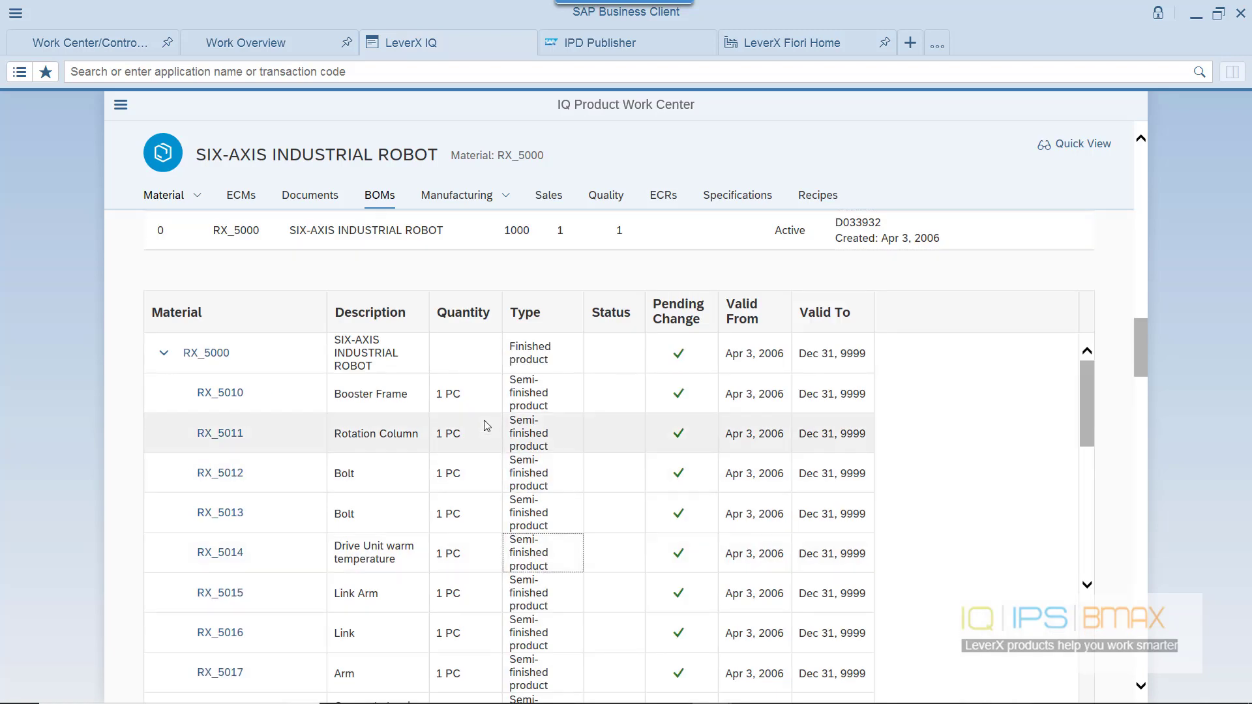
left_click_drag(1083, 365, 1076, 503)
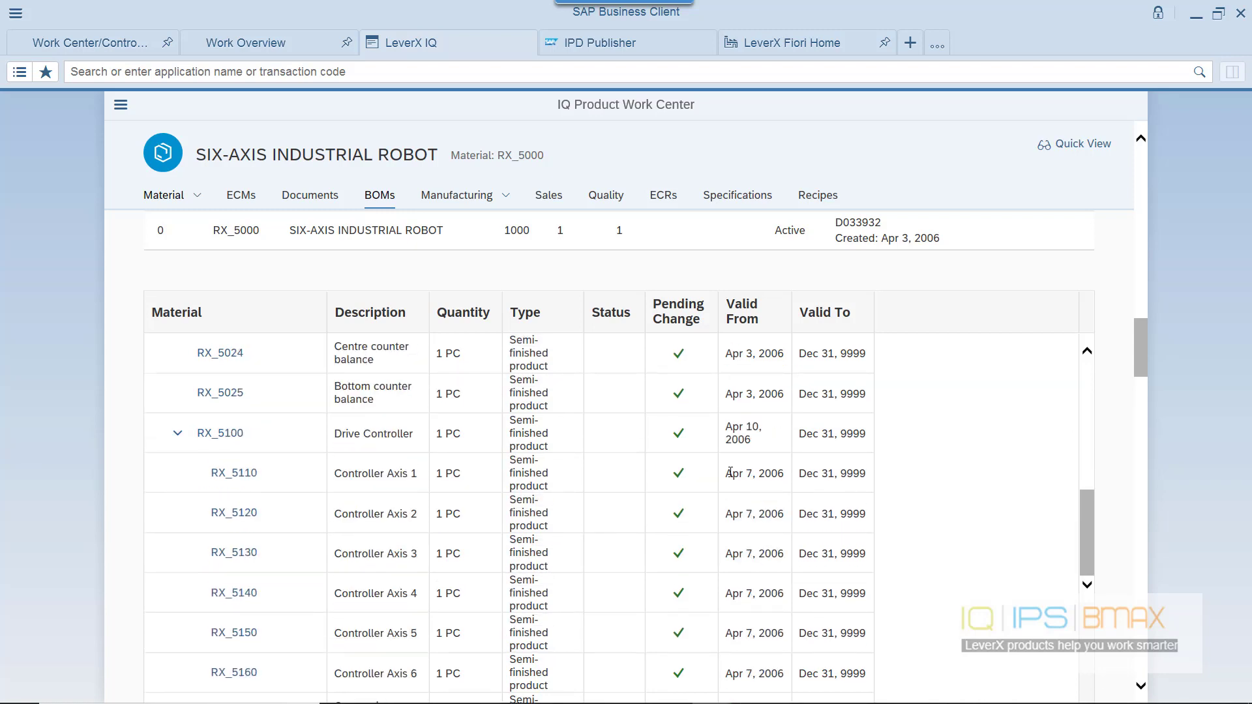
left_click(220, 433)
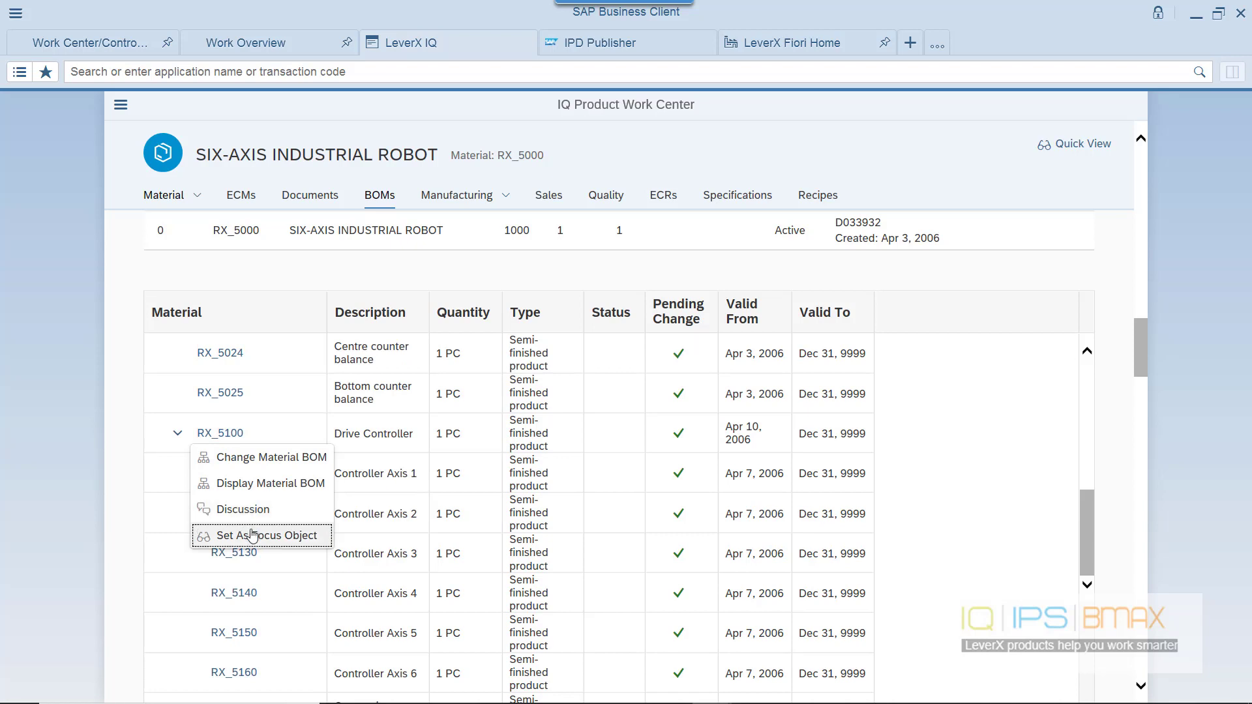
left_click(163, 492)
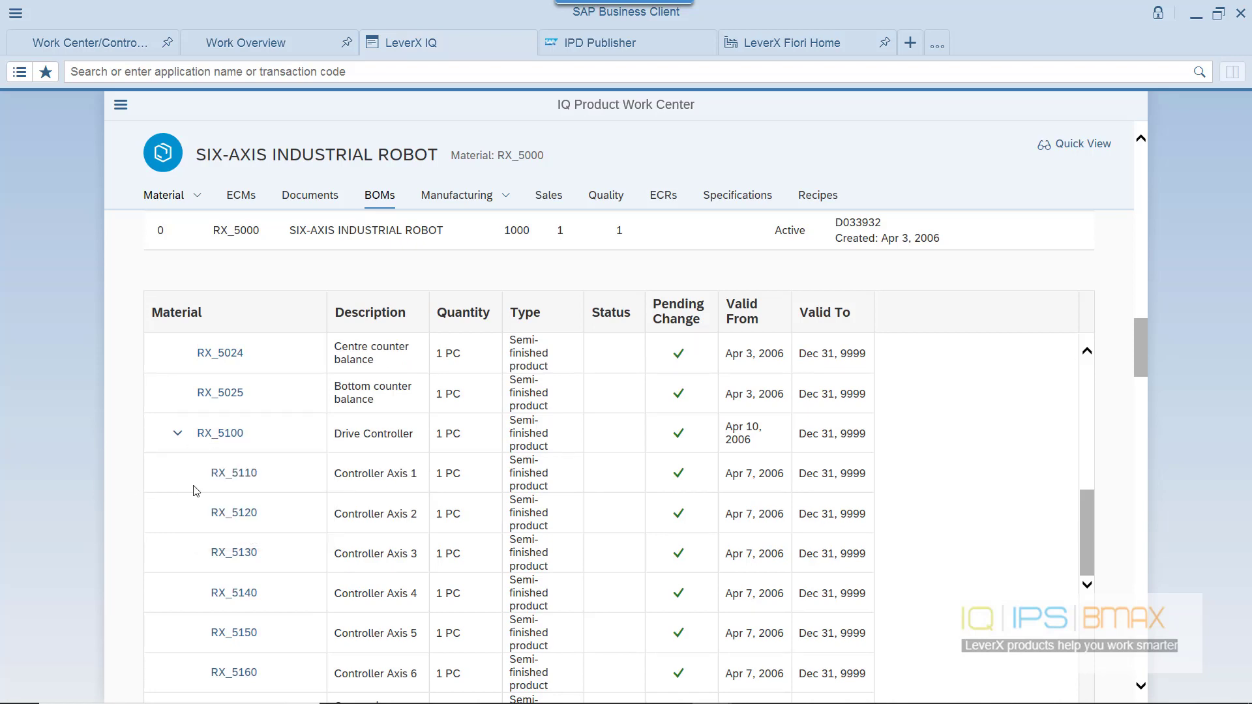
left_click(234, 473)
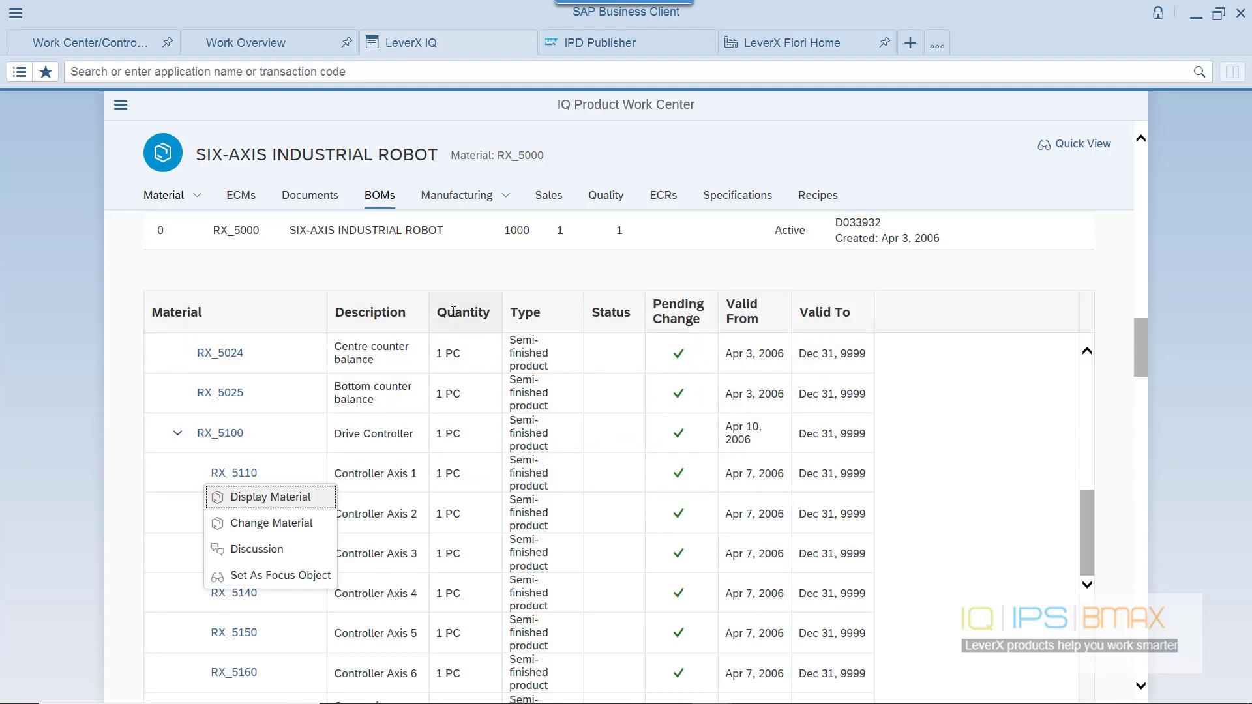
left_click(326, 200)
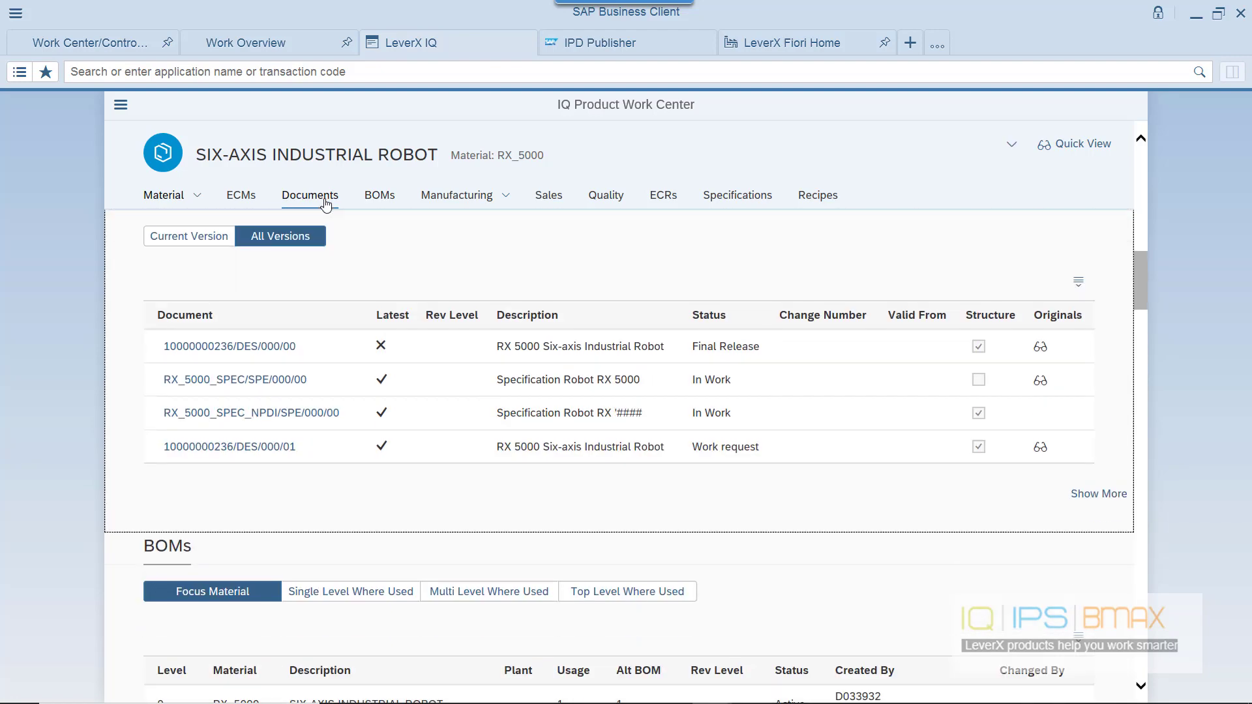
left_click(181, 238)
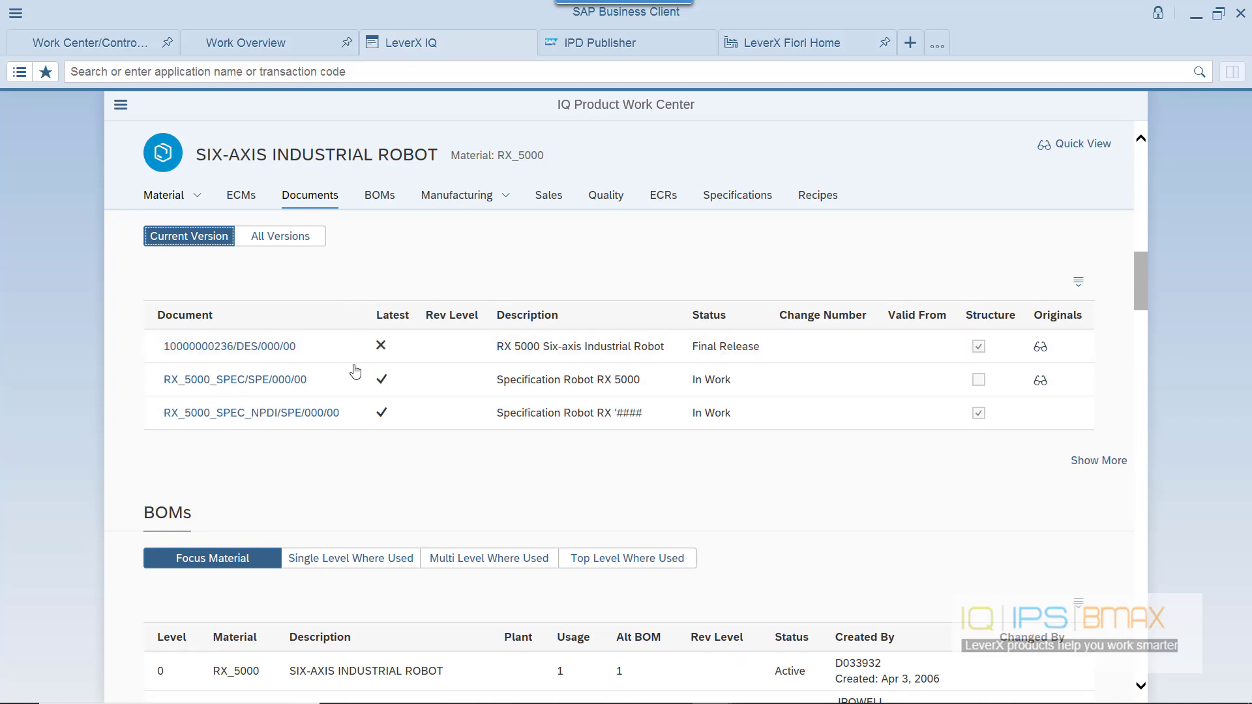
left_click(280, 236)
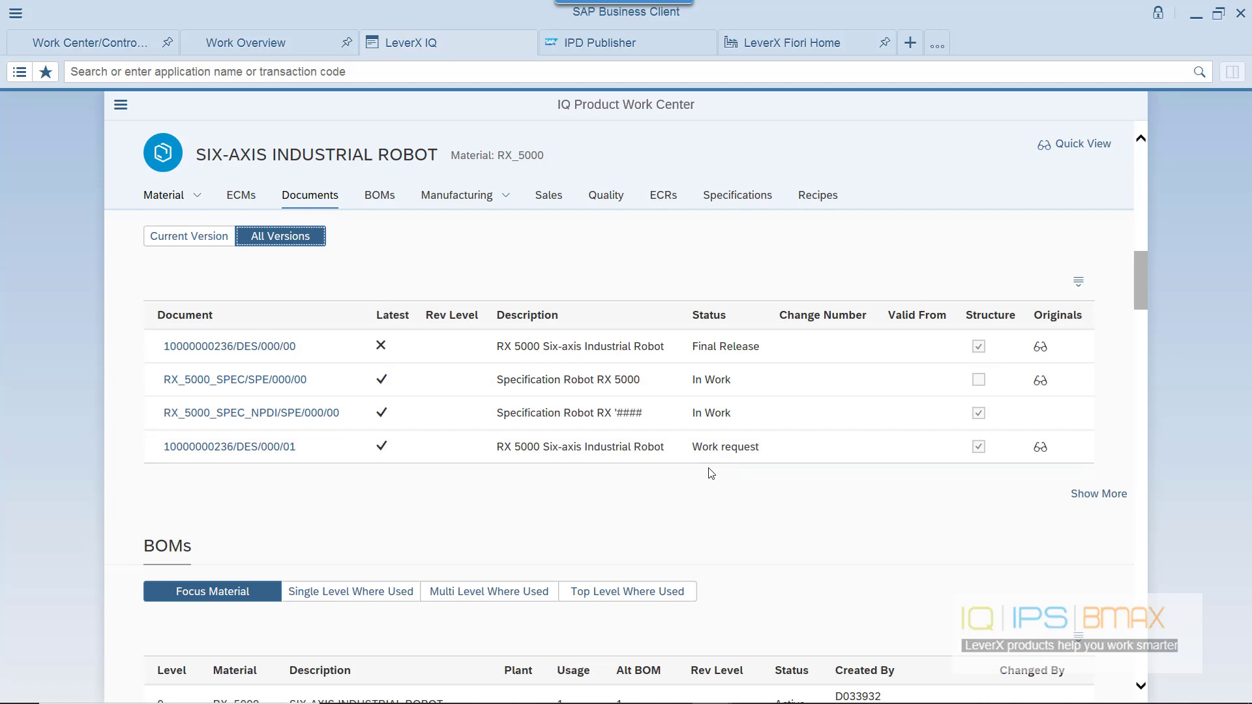
left_click(251, 447)
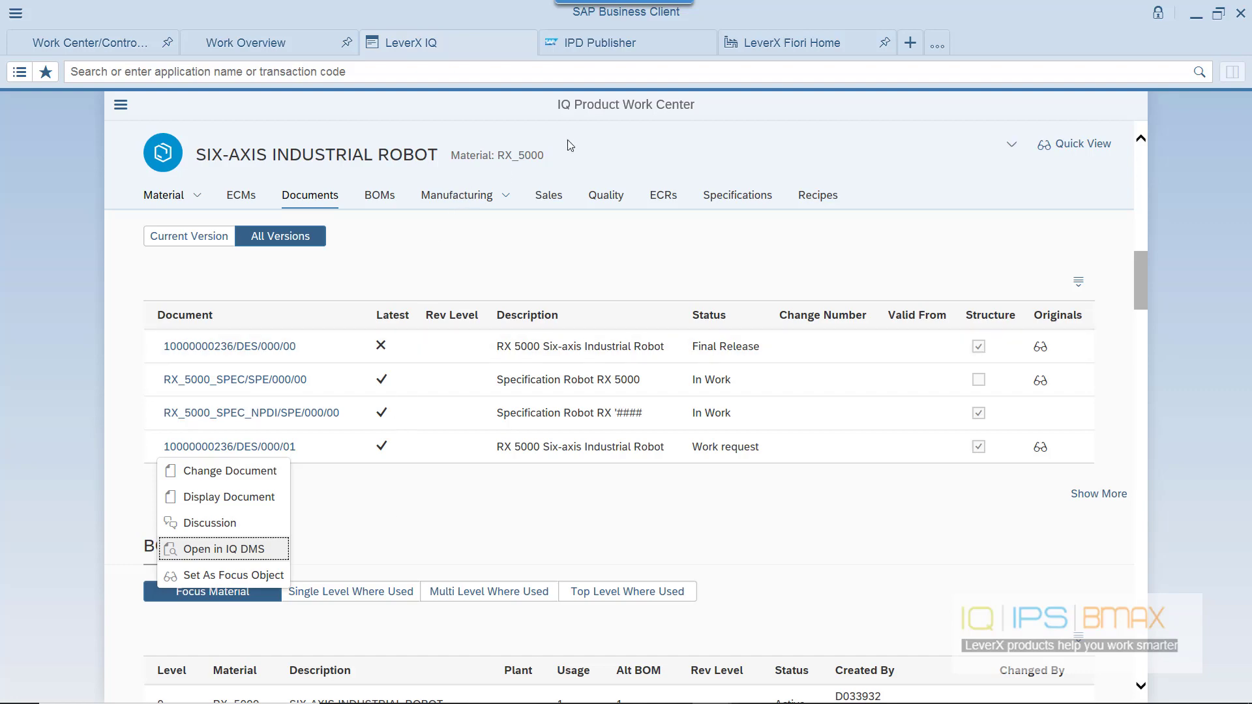
Switch to IPD Publisher, check the bill of material selection fields and return to selection by document
left_click(605, 41)
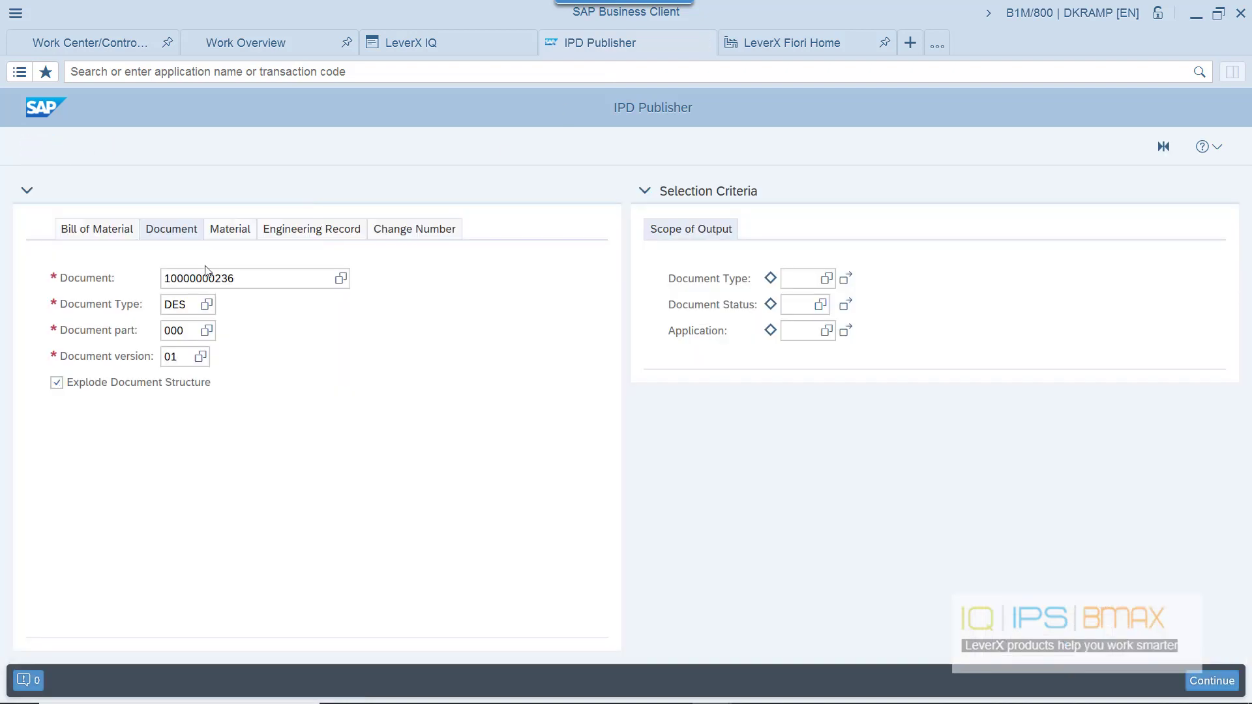
left_click(92, 233)
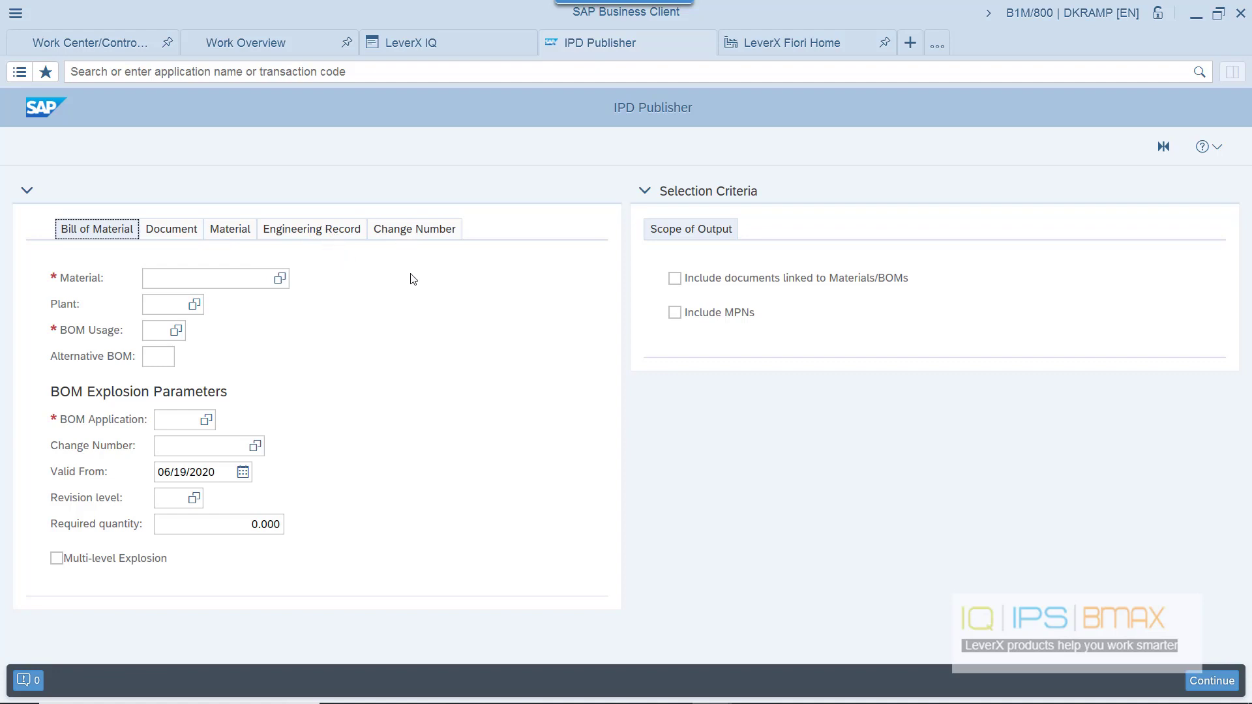
left_click(149, 231)
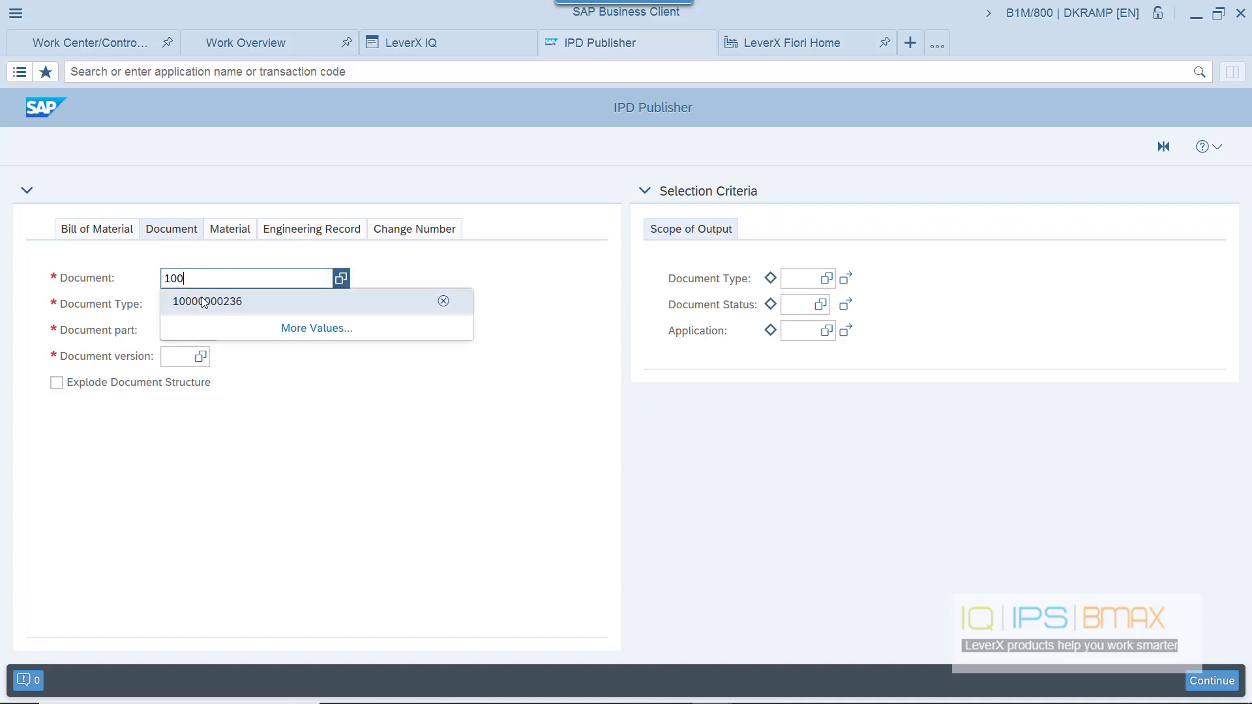
left_click(186, 303)
type("de")
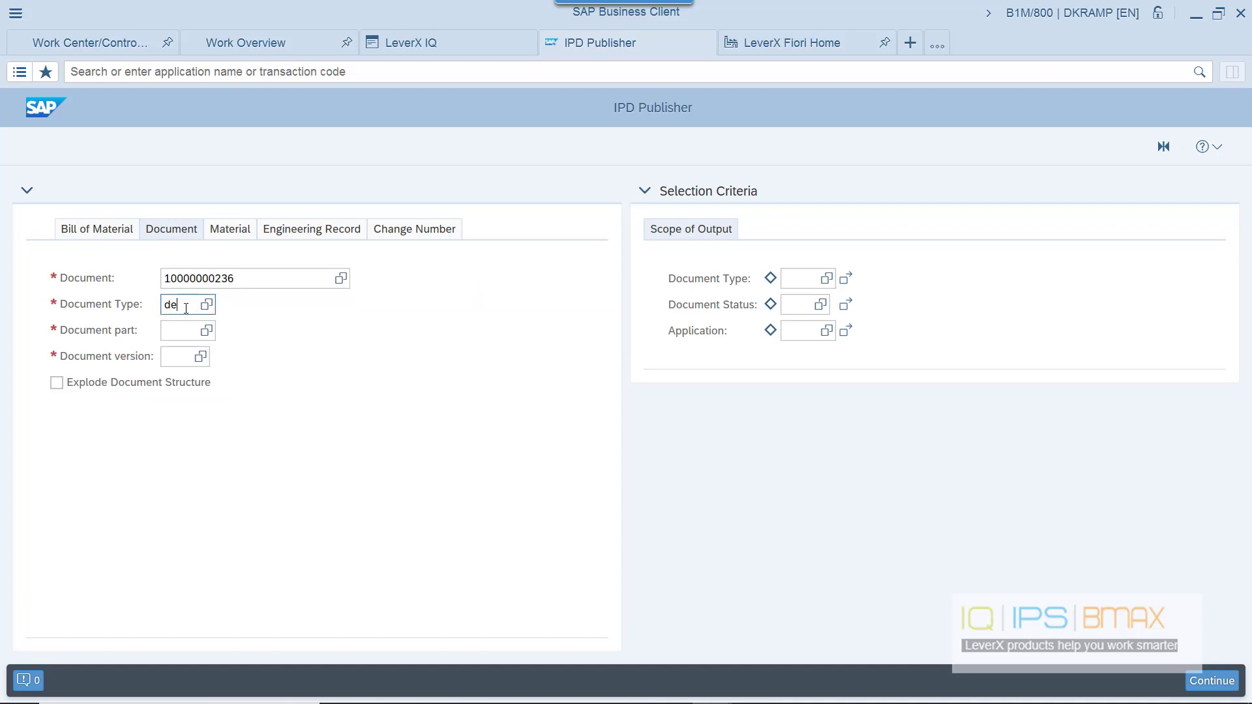
type("s")
key("Tab")
type("000")
key("Tab")
type("01")
left_click(58, 385)
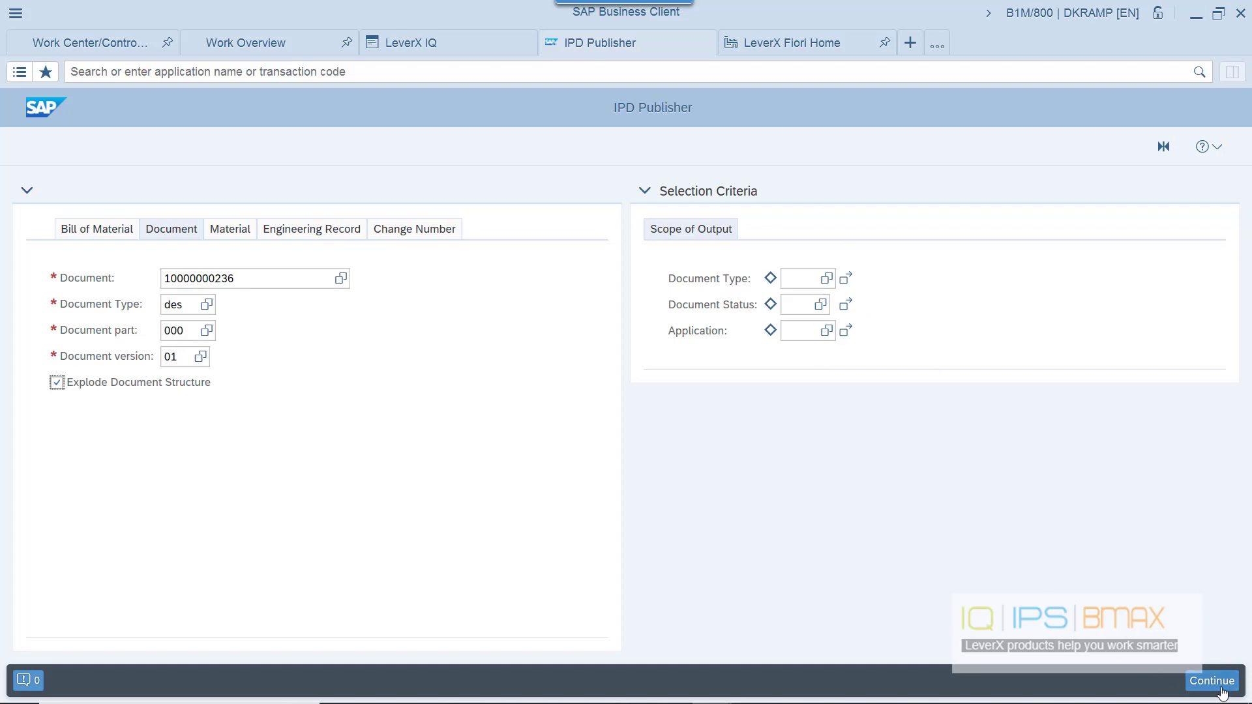
Load the selected document's structure and expand all of its levels
left_click(1189, 678)
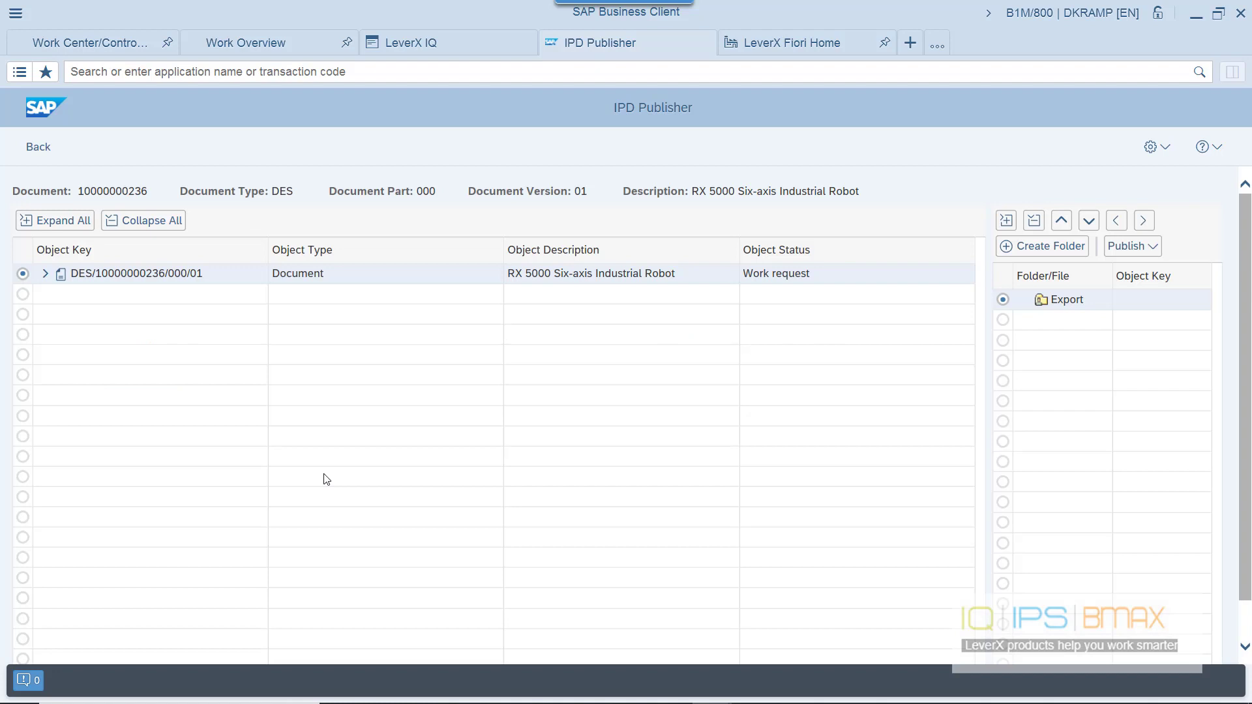
left_click(45, 222)
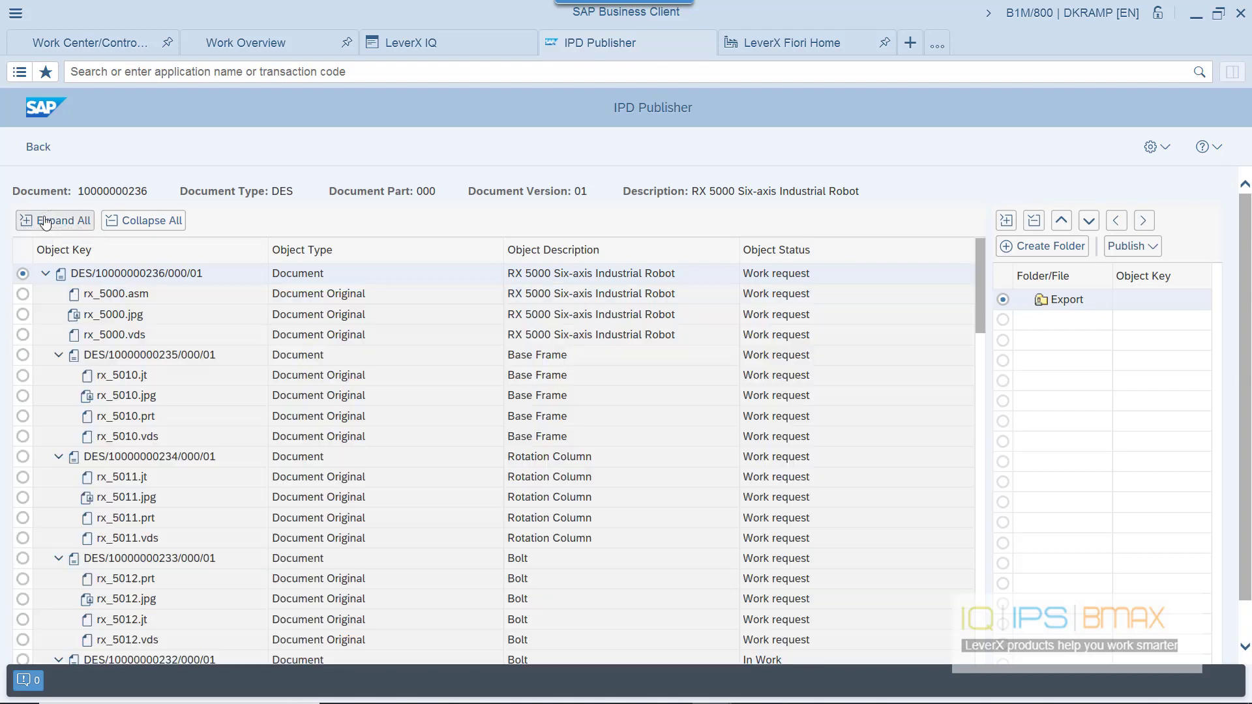
left_click(45, 222)
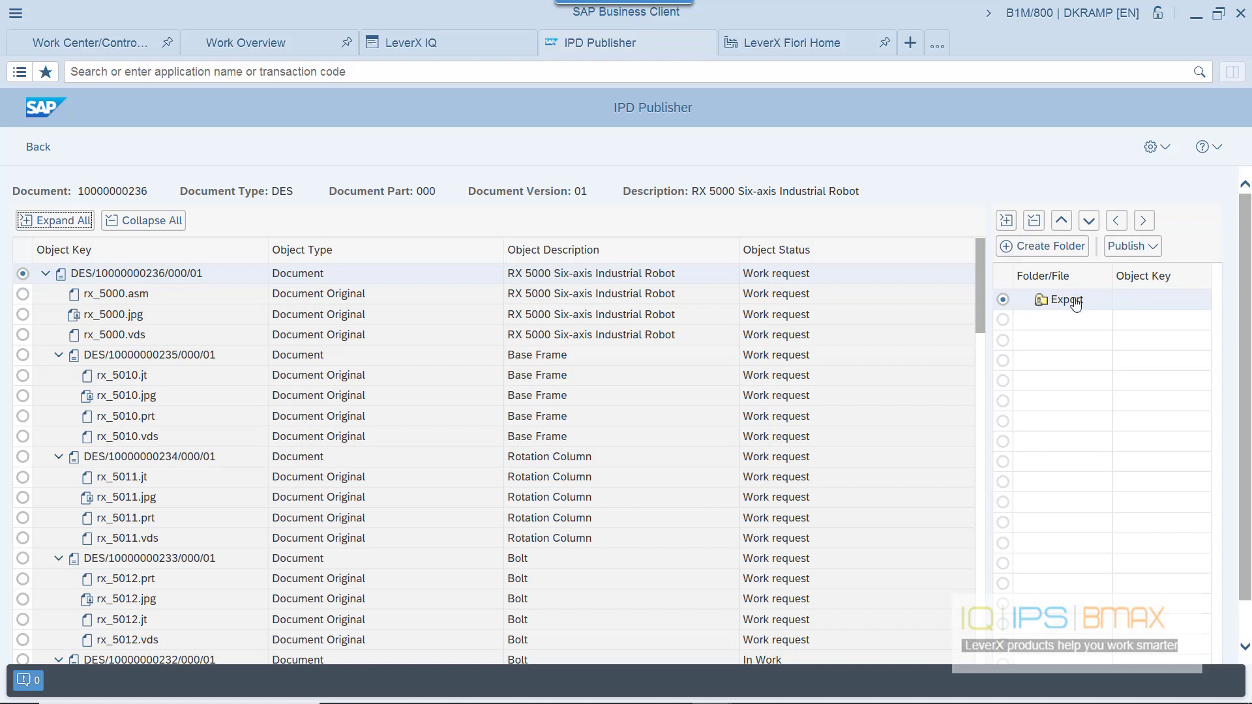
Create a folder named IQ_PUB_Webinar_V2 under Export
left_click(1054, 247)
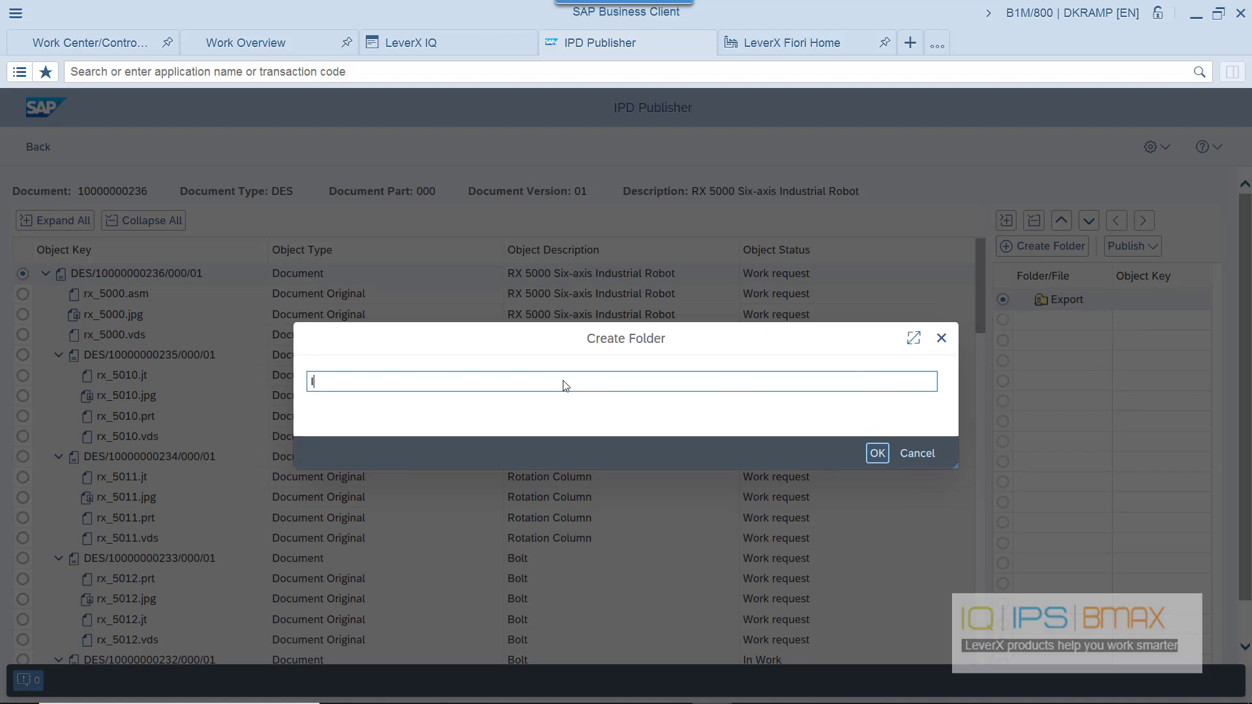
type("IQ")
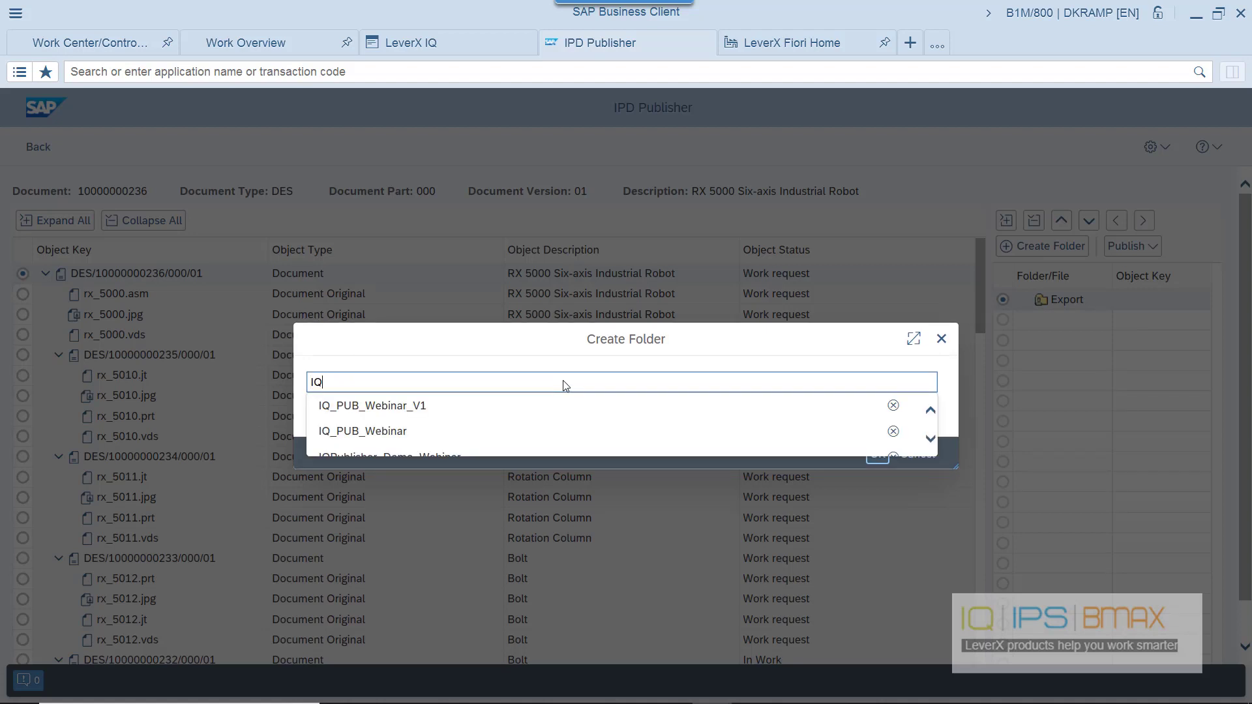
left_click(521, 406)
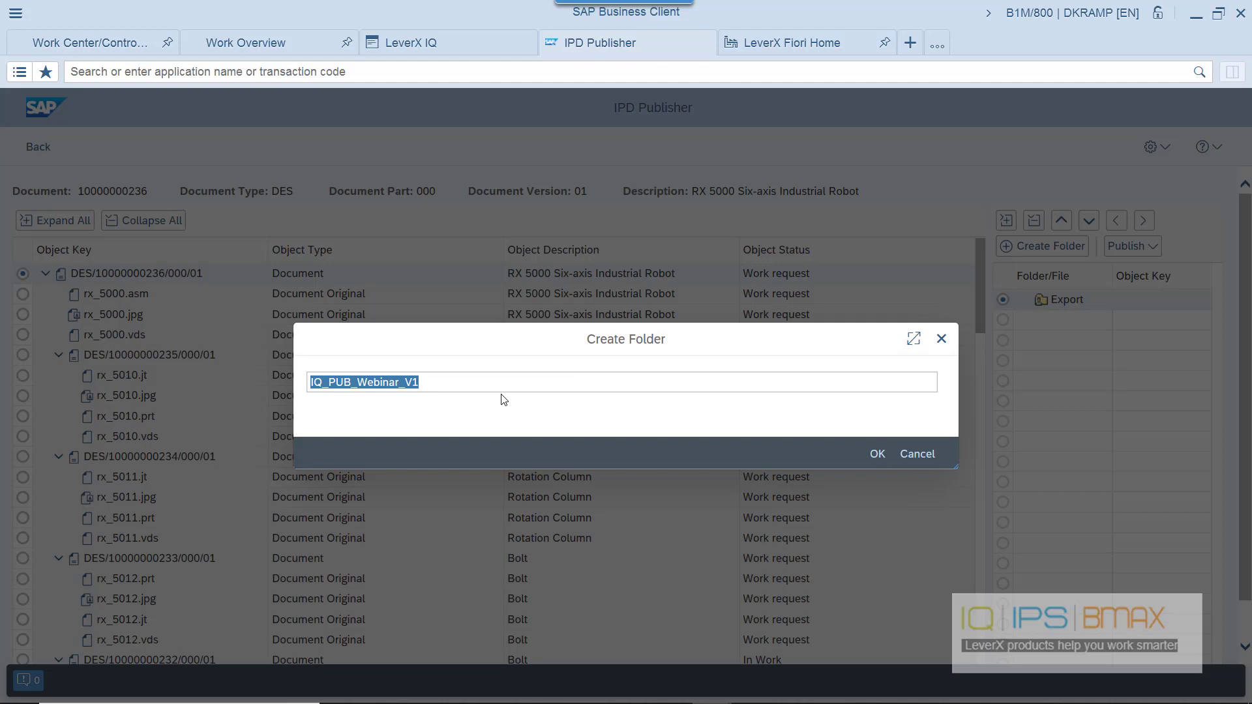
key("End")
type("\\")
key("BackSpace")
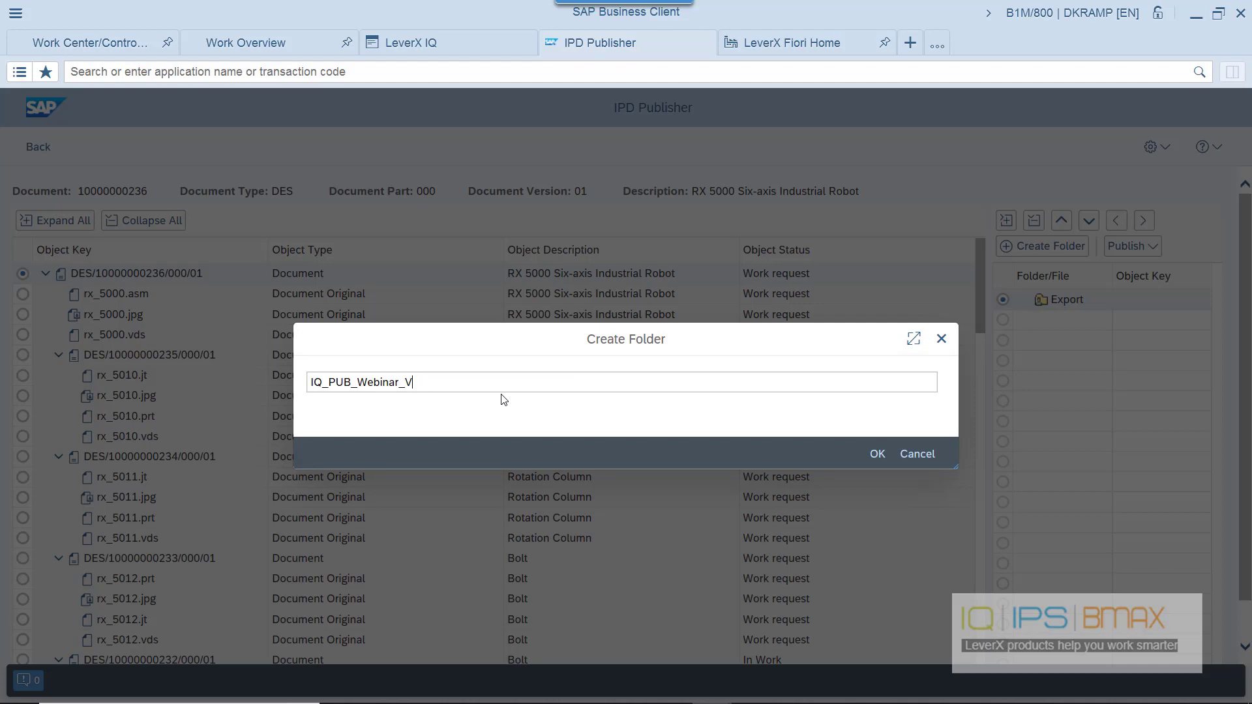
type("2")
left_click(879, 454)
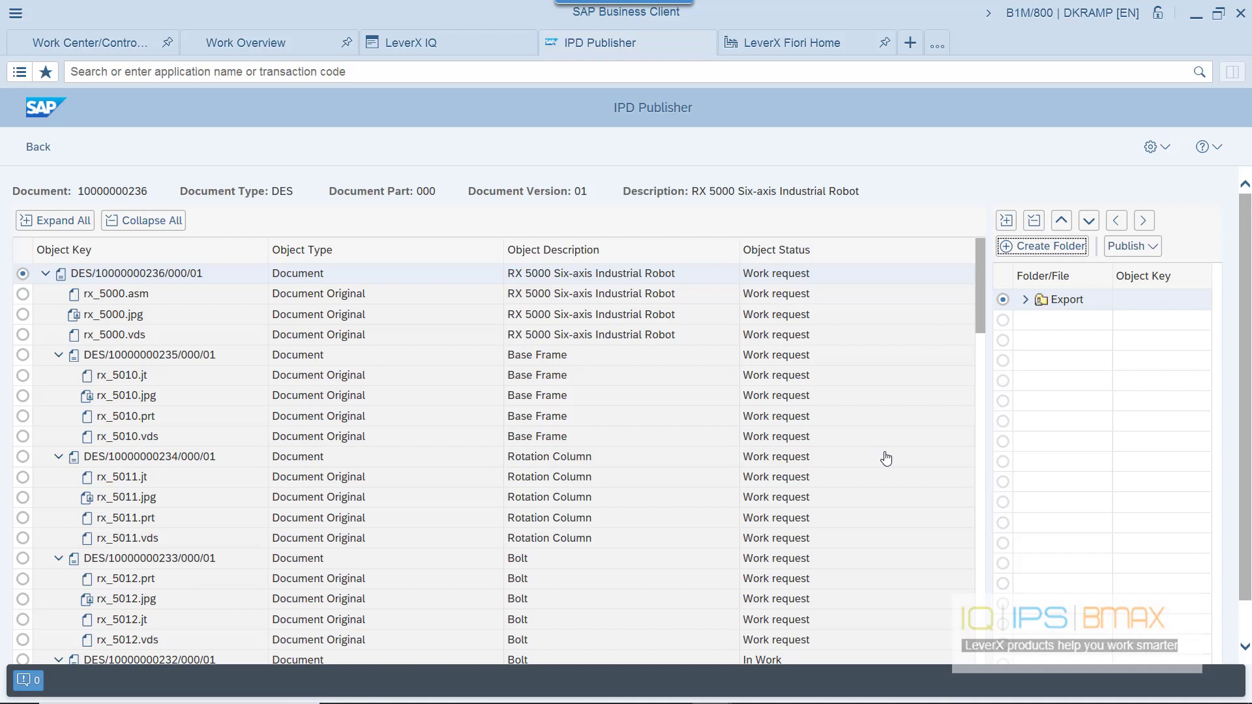
left_click(1026, 299)
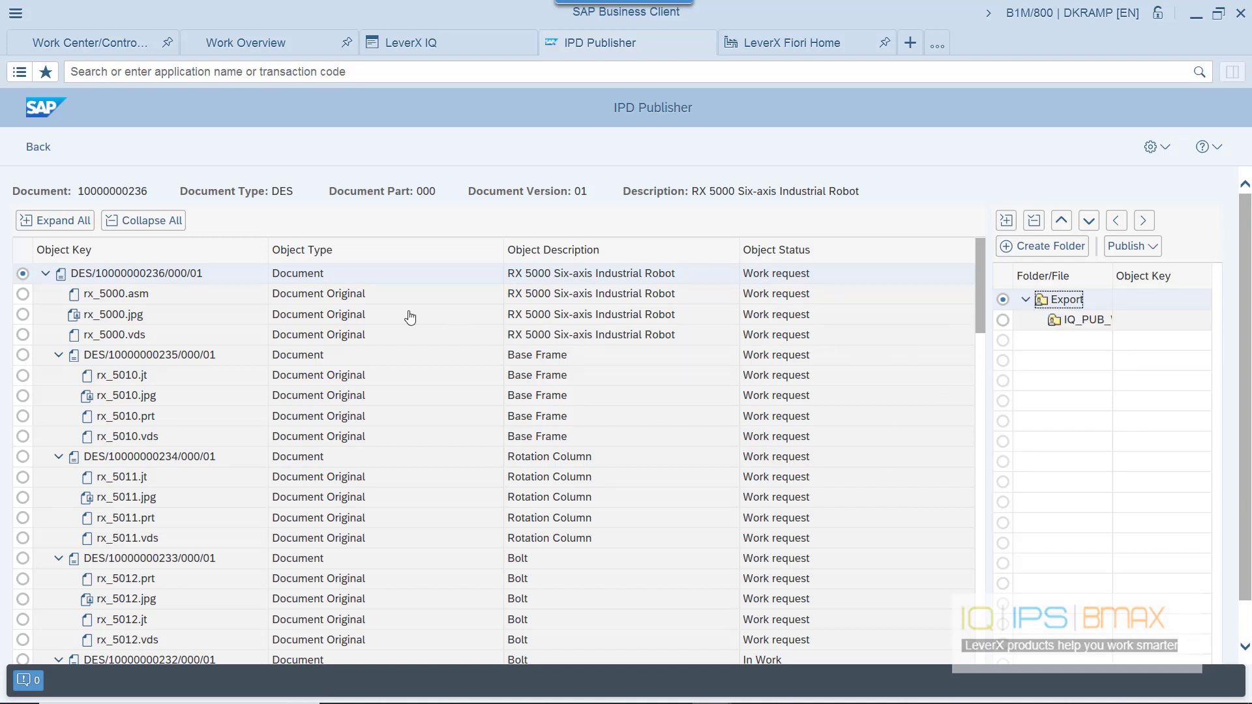
left_click(112, 278)
left_click_drag(112, 278, 1063, 322)
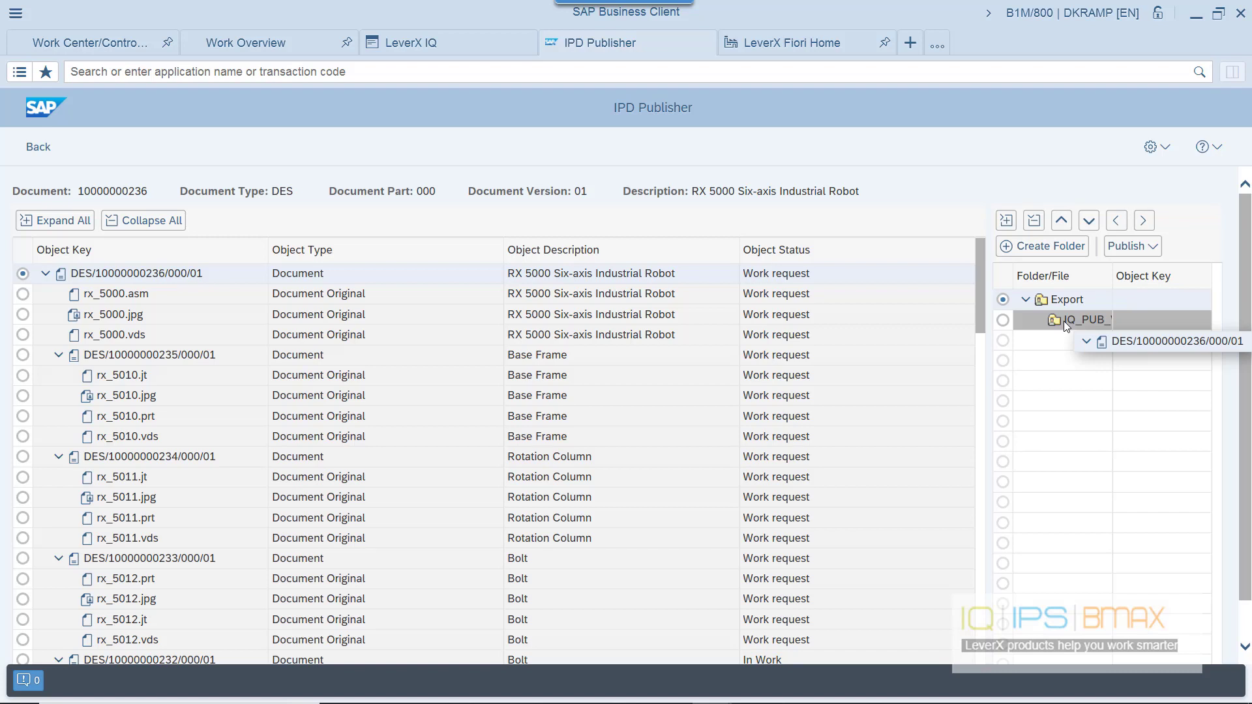
left_click_drag(1063, 321, 1063, 321)
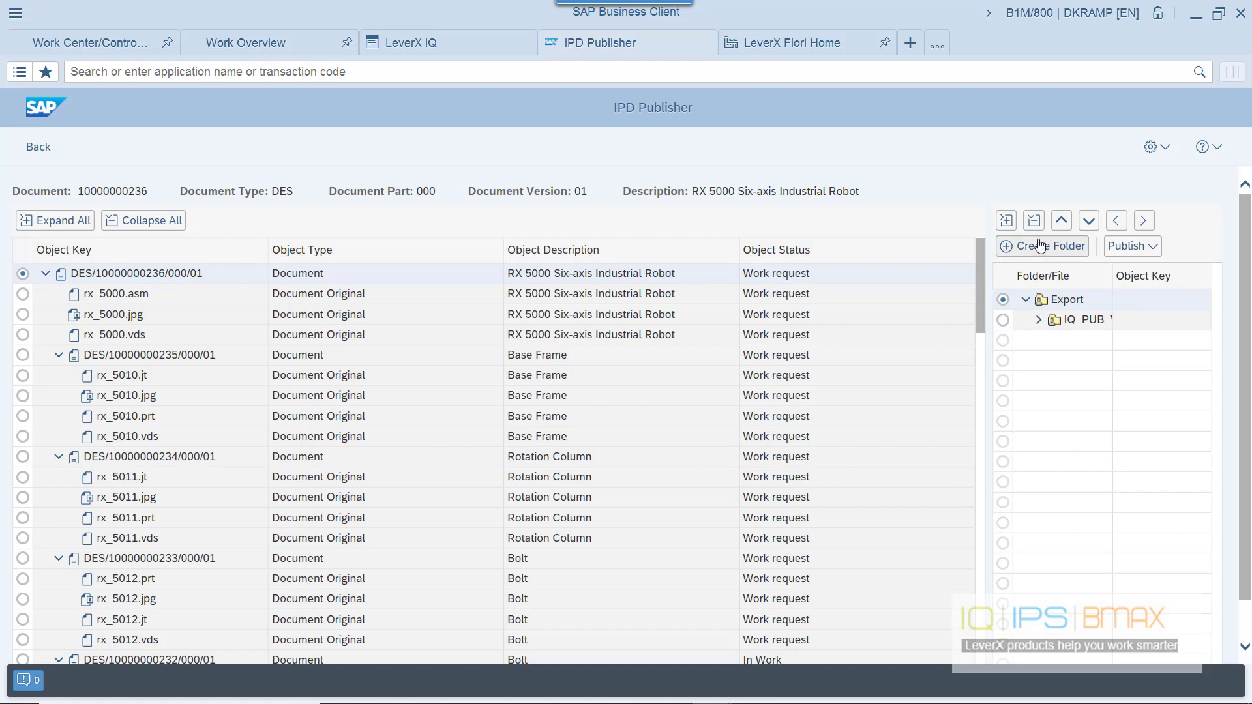
left_click(1006, 220)
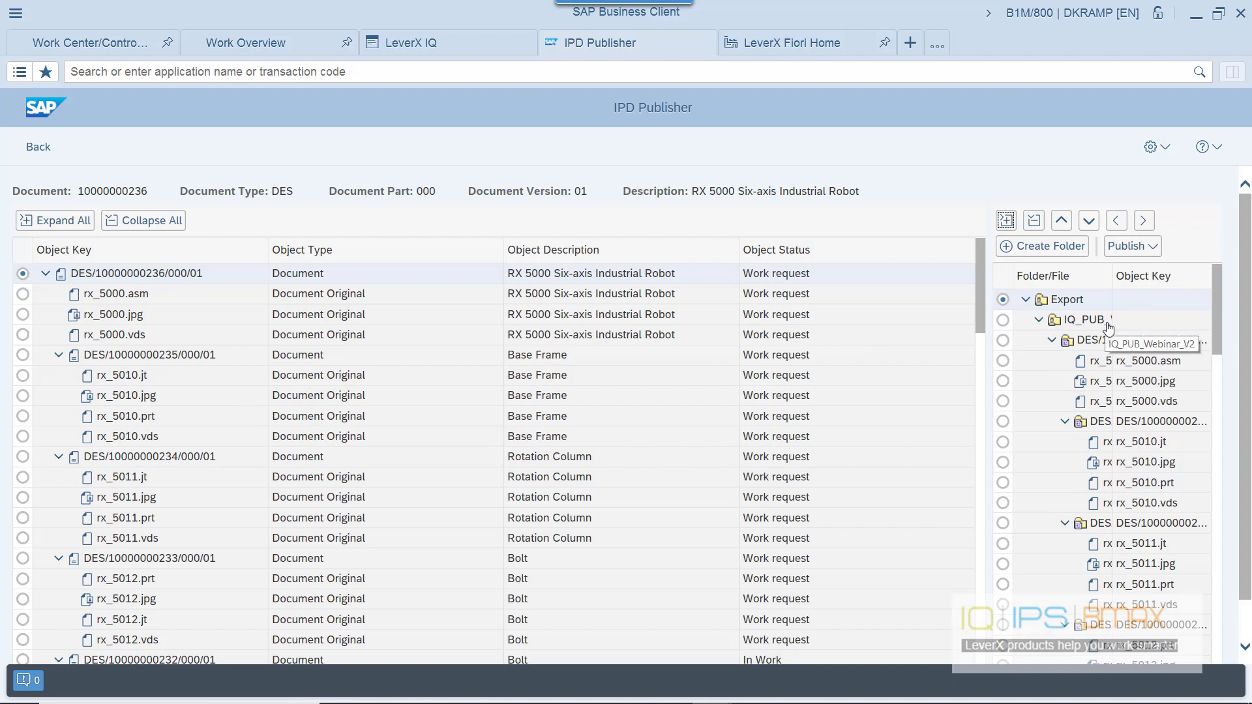
Publish the export structure by uploading it to the IQ-Publisher Webinar collaboration, and dismiss the message list
left_click(1149, 246)
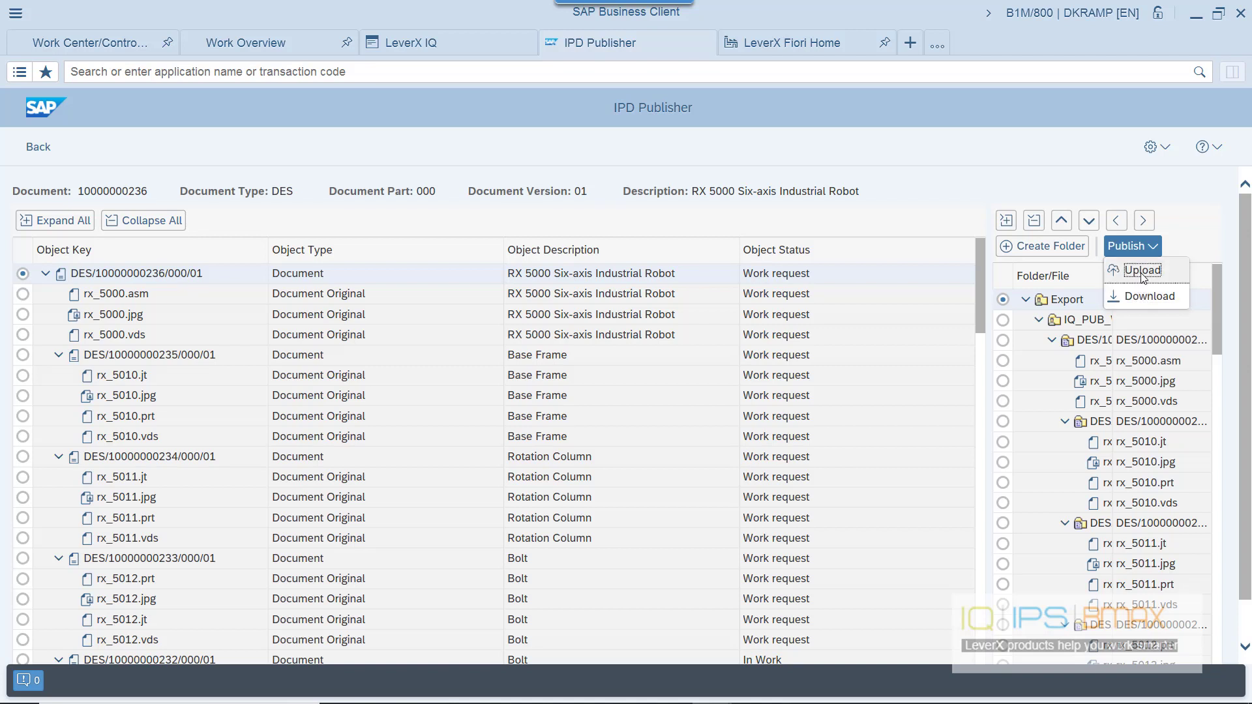
left_click(1142, 275)
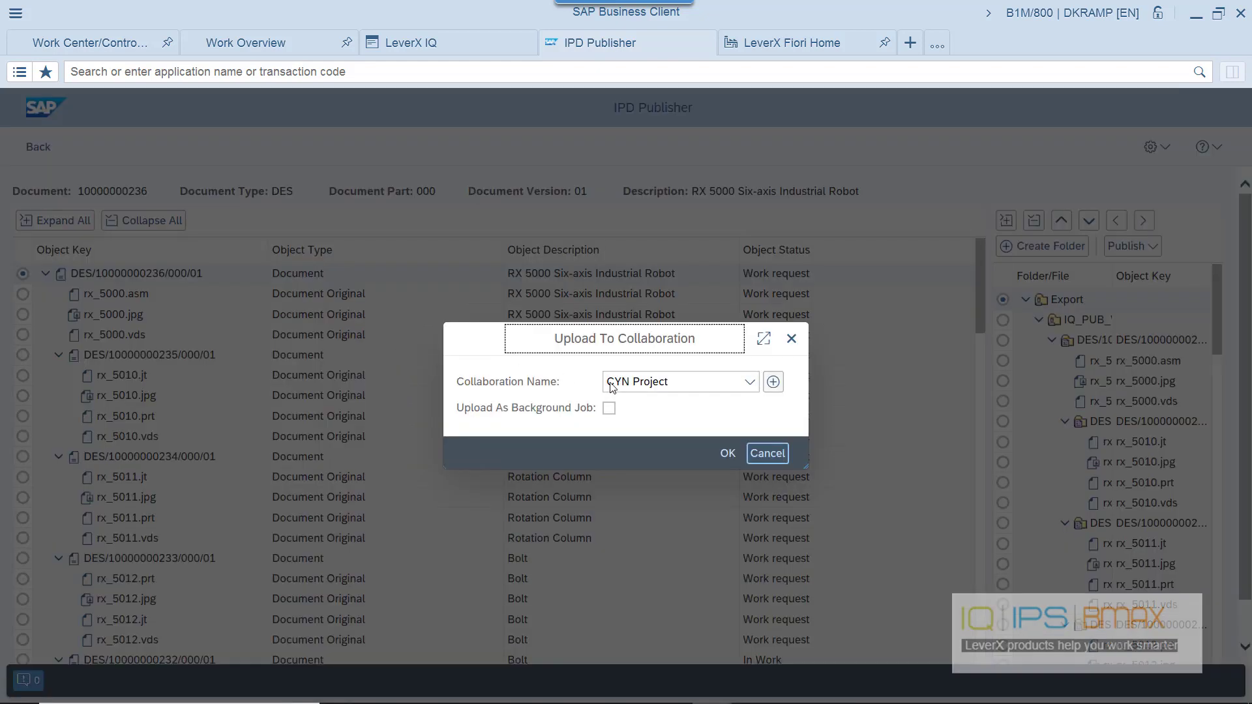
left_click(666, 385)
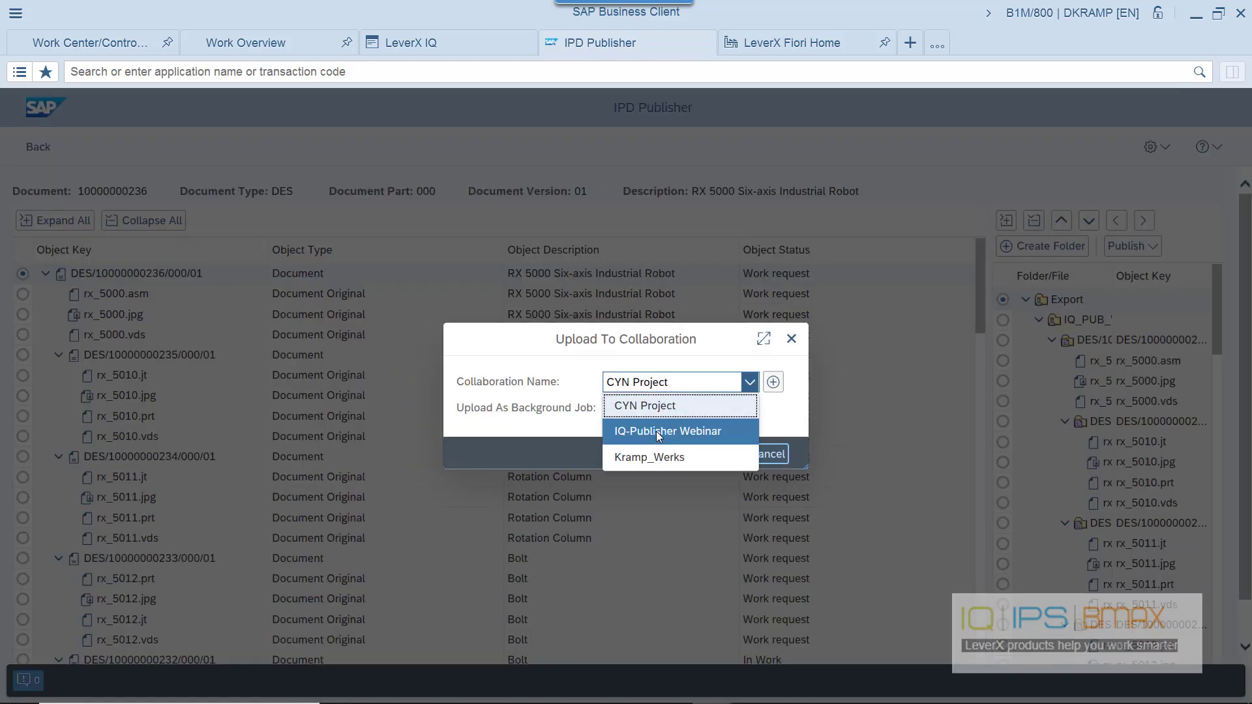
left_click(686, 433)
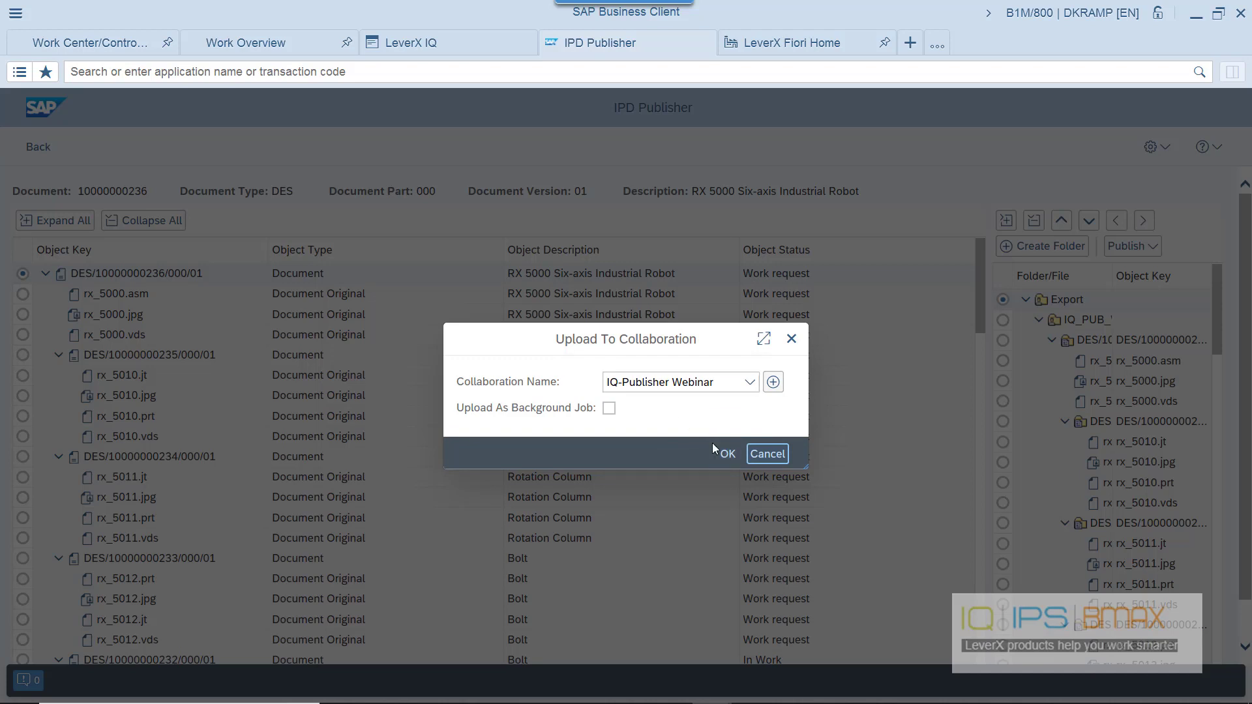
left_click(724, 456)
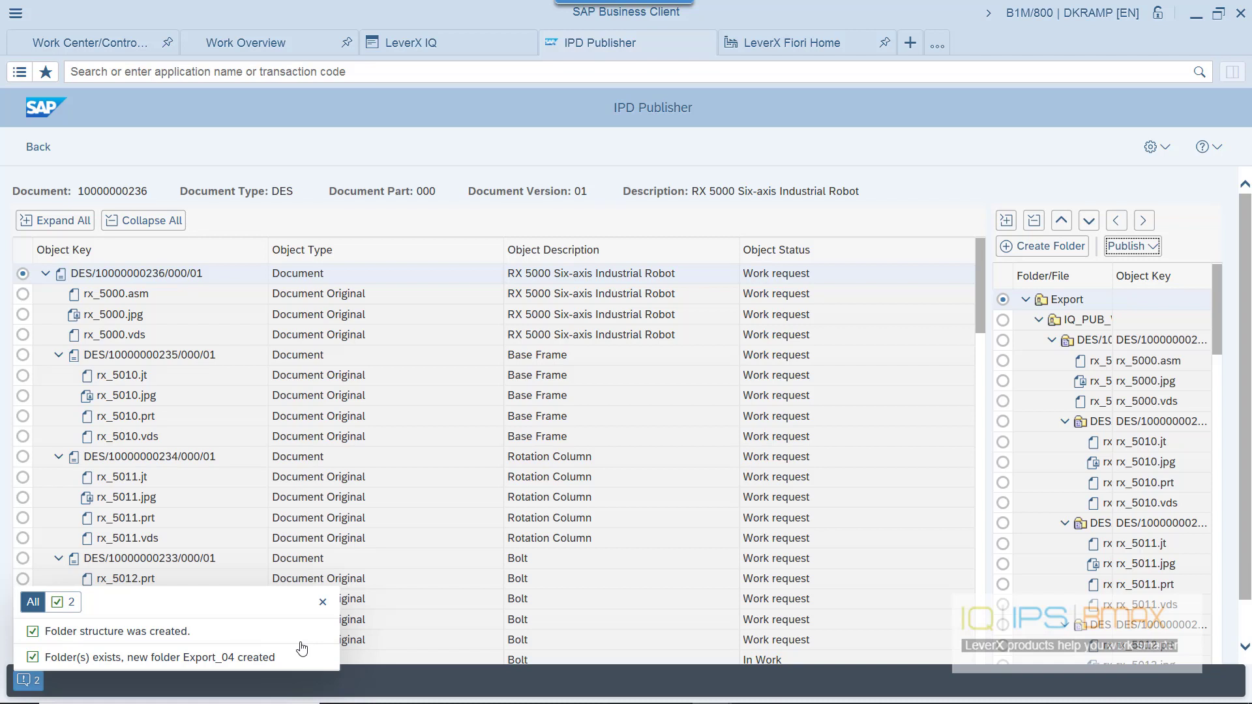
left_click(327, 605)
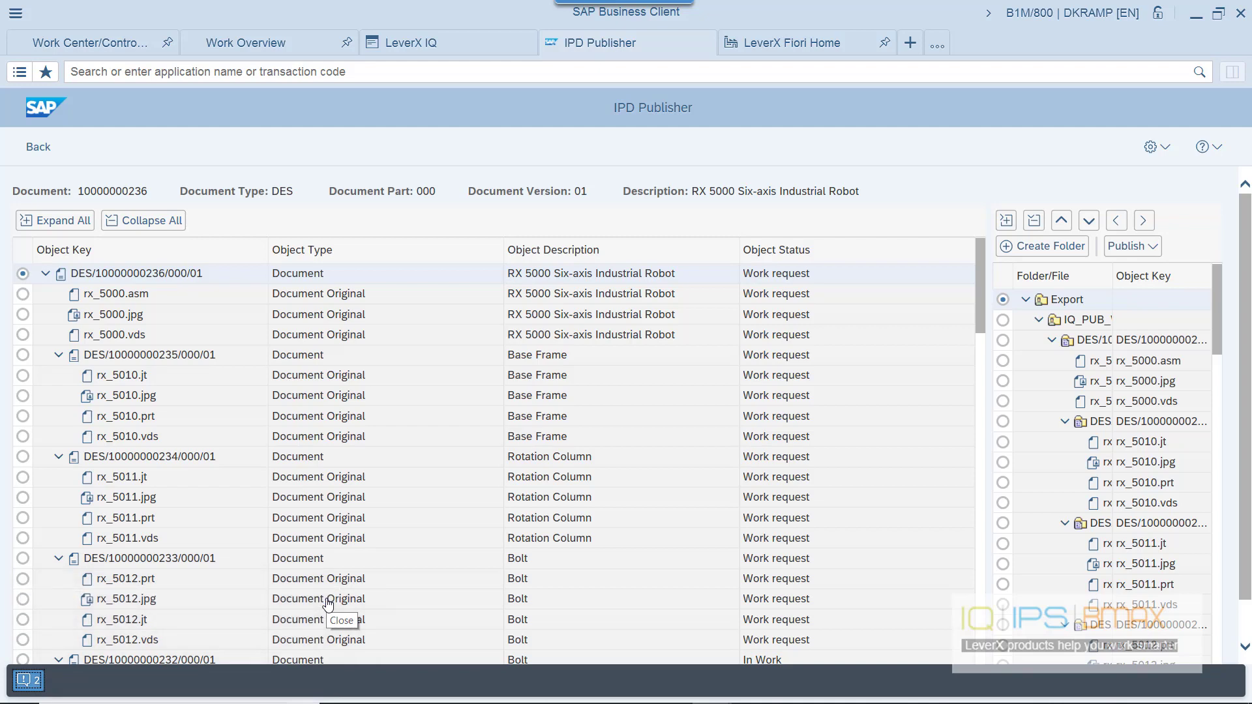
Show the Product Engineering navigation list in Work Overview and enlarge its area to view the IQ and IPD entries
left_click(237, 43)
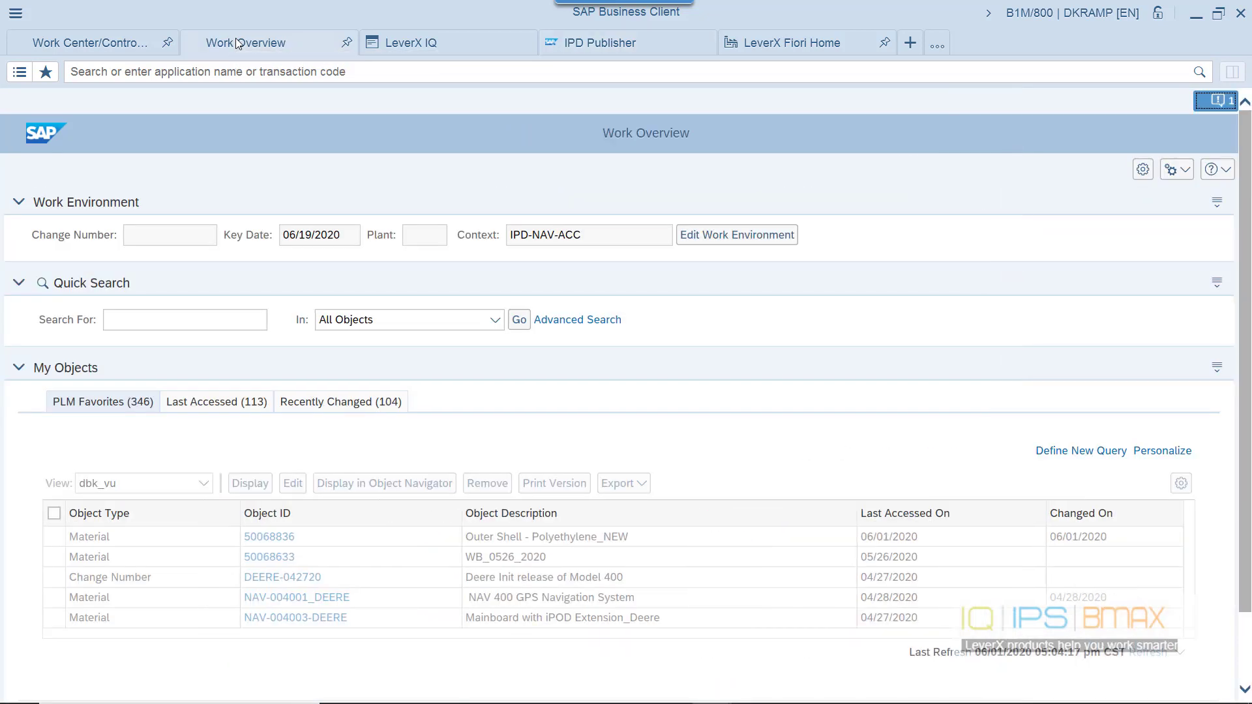
left_click(19, 72)
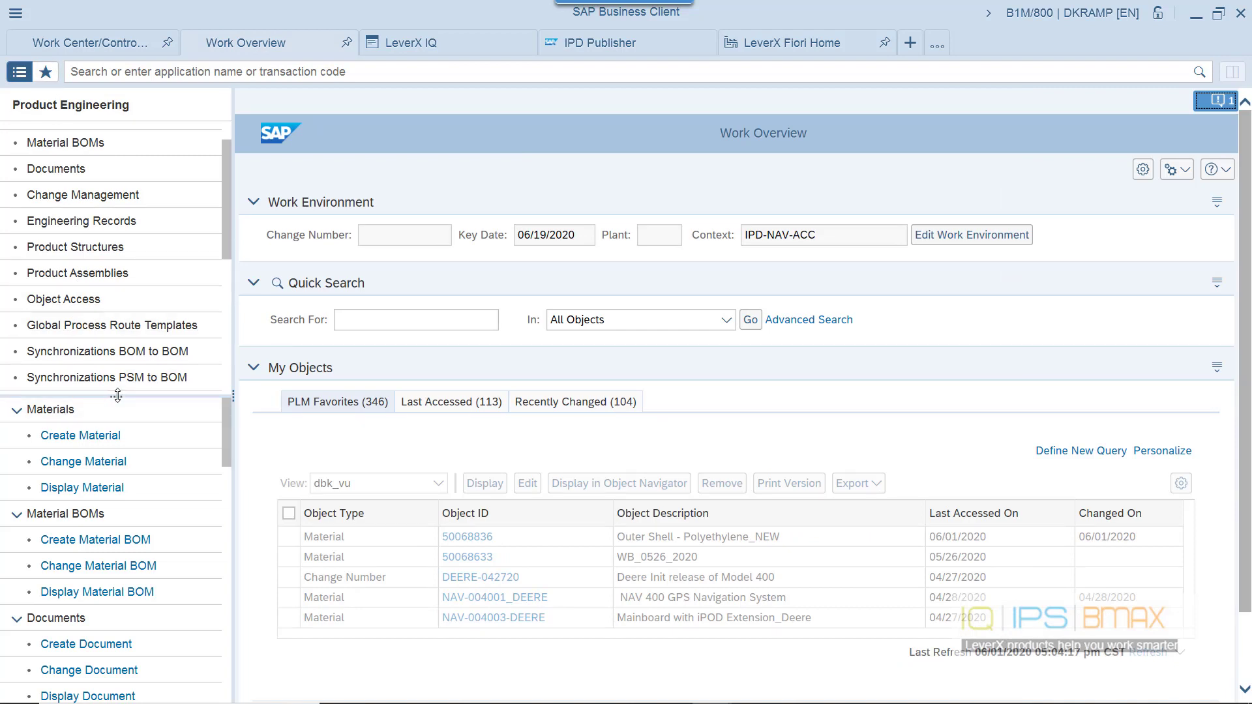
left_click_drag(118, 399, 114, 674)
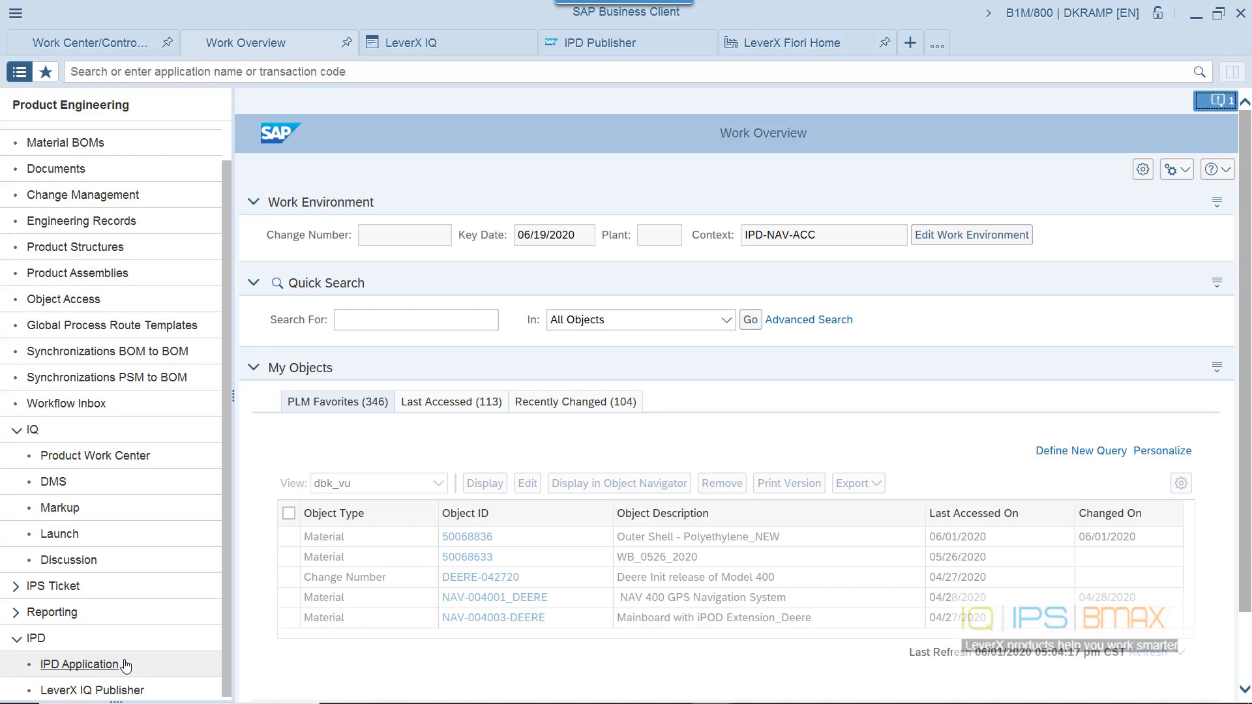
Switch to My Collaborations in Chrome, reload the expired session and open the IQ-Publisher Webinar collaboration
left_click(1191, 20)
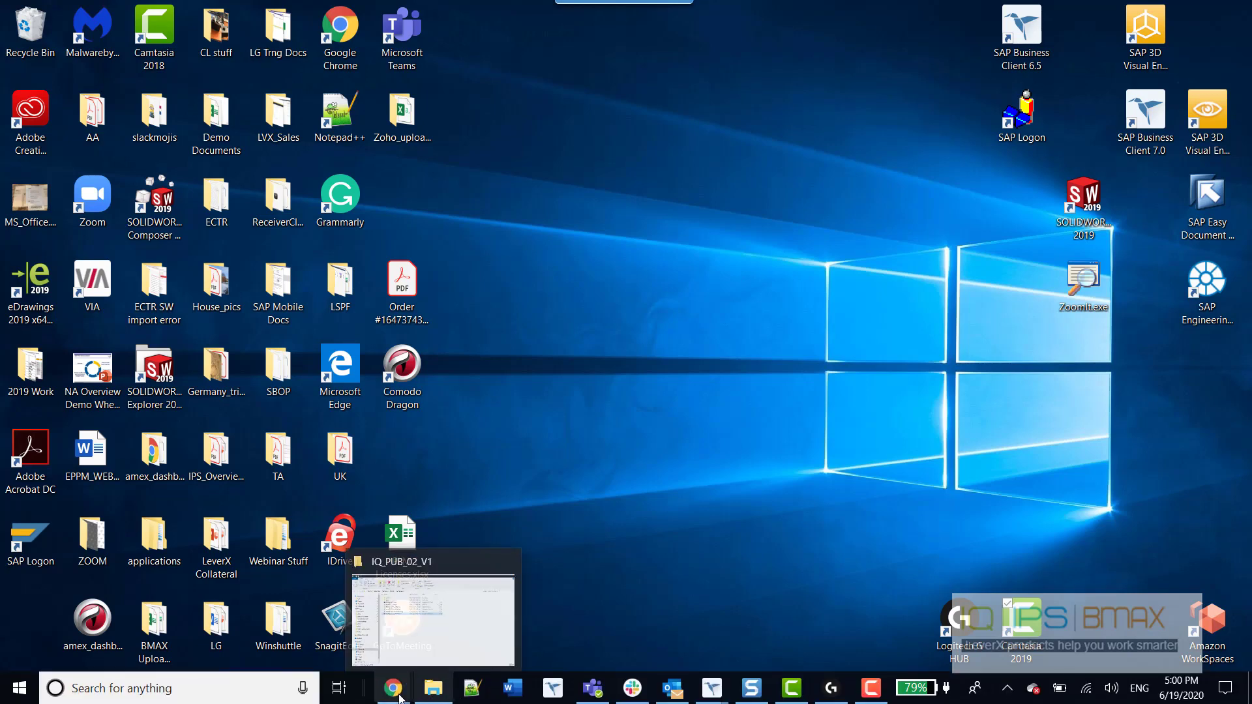
left_click(452, 652)
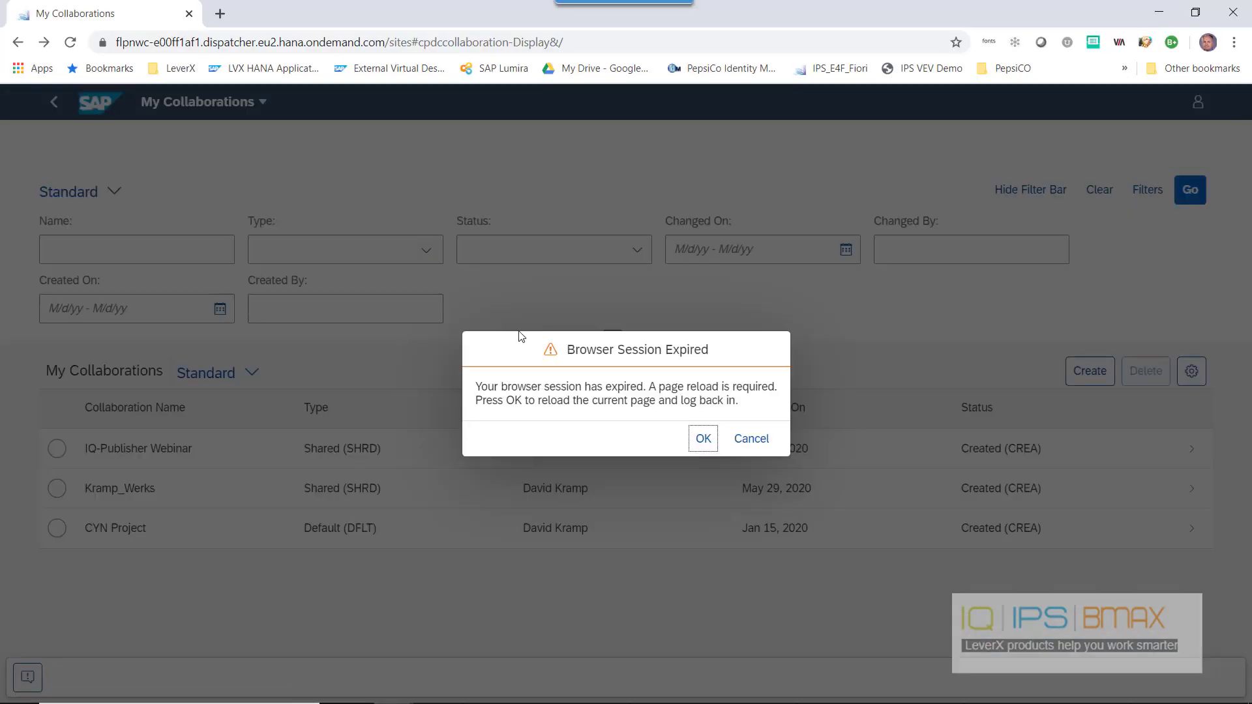
left_click(703, 438)
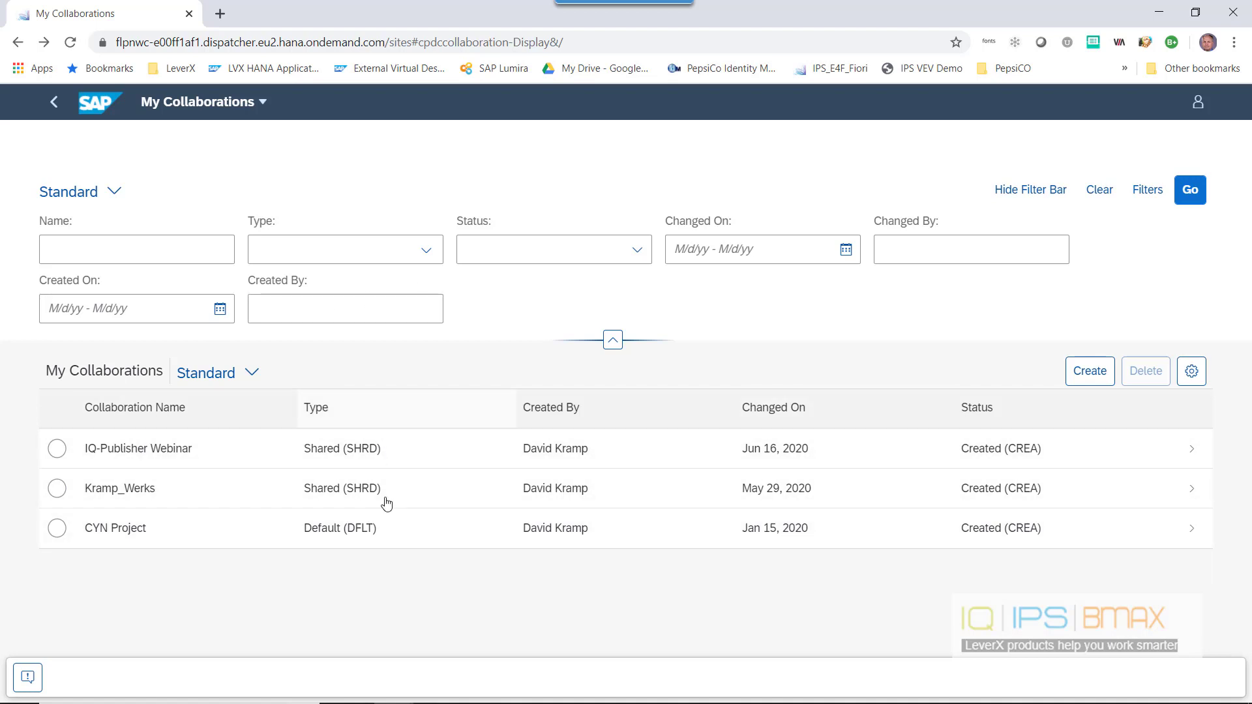
left_click(125, 454)
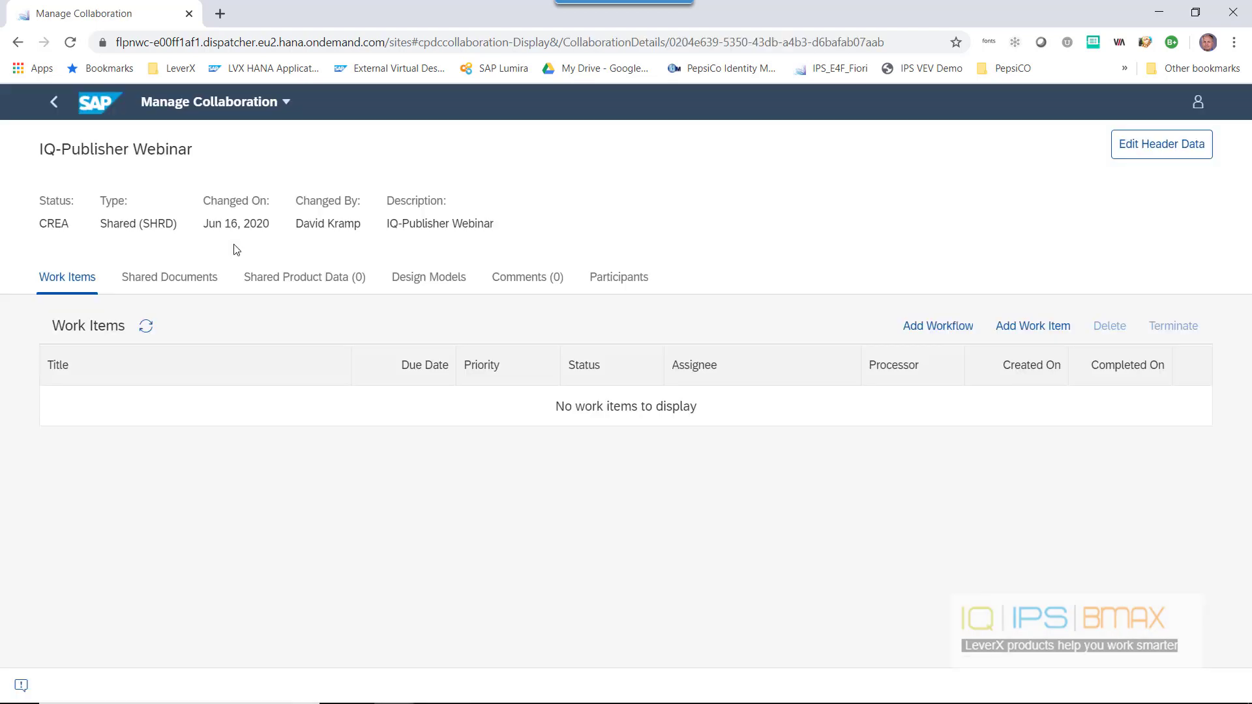
Open the shared documents folder Export_04/IQ_PUB_Webinar_V2/RX 5000 Six-axis Industrial Robot
left_click(205, 281)
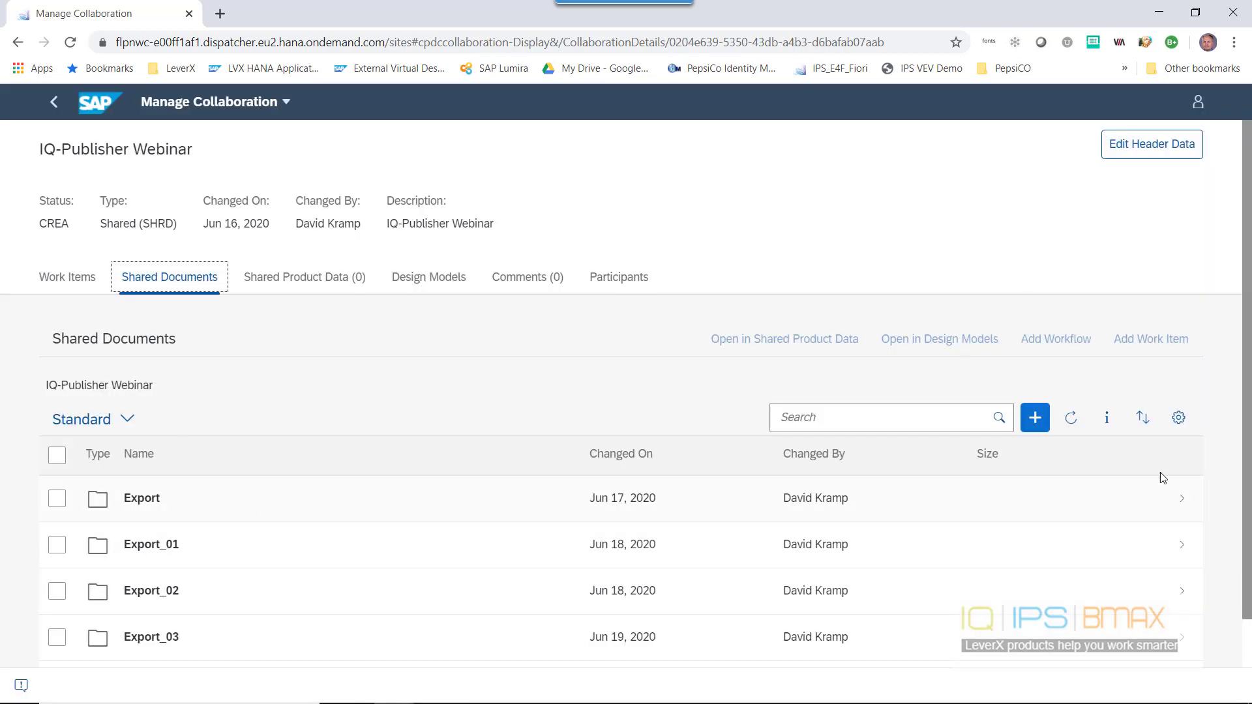
scroll(1169, 476, "down", 1)
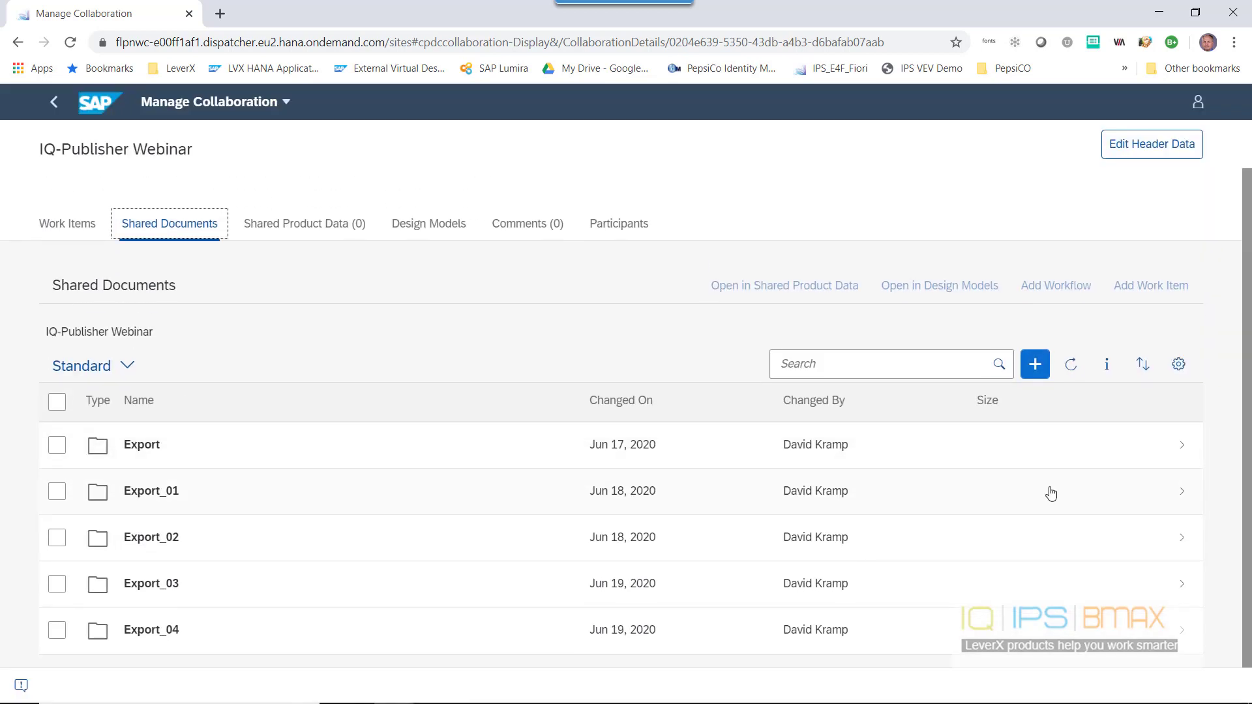
left_click(163, 636)
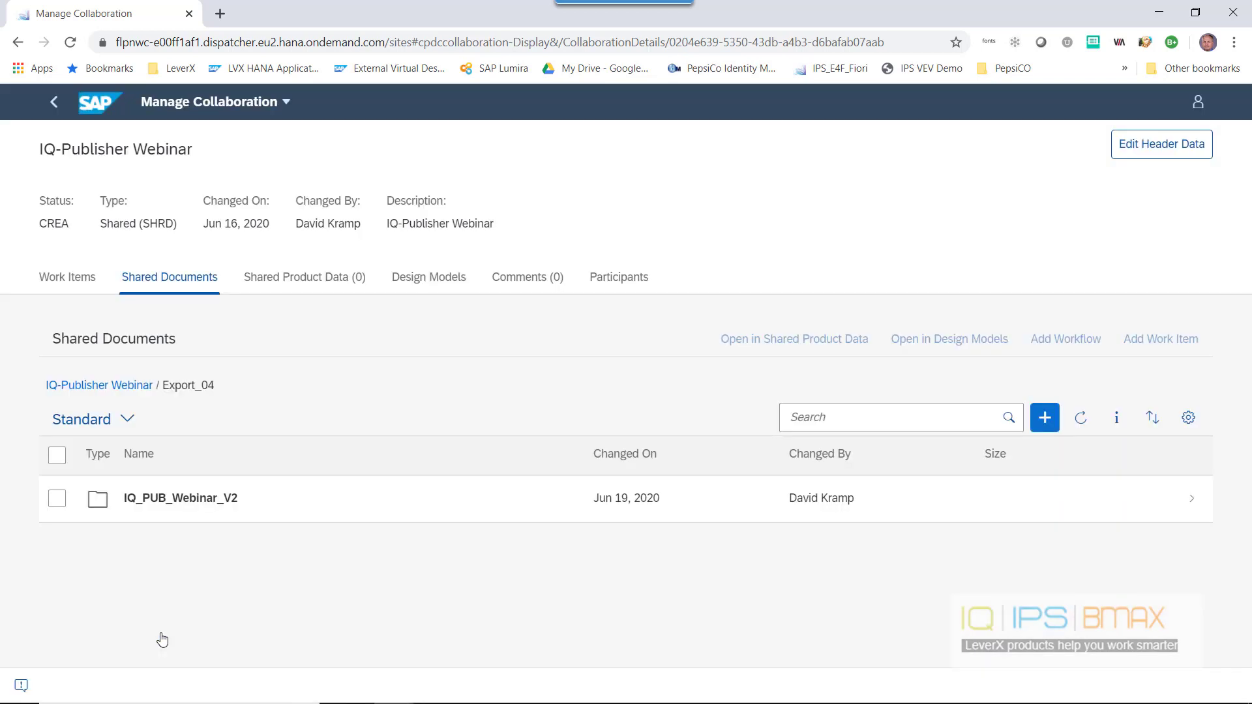
left_click(183, 499)
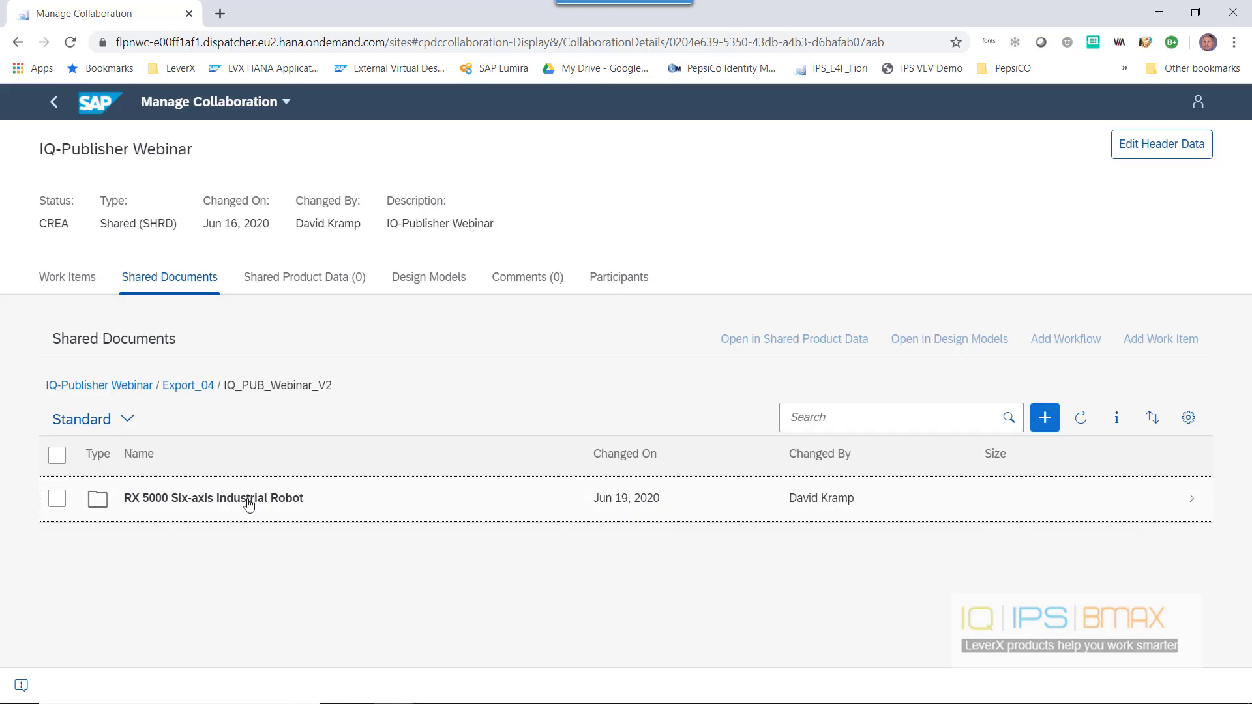
left_click(248, 502)
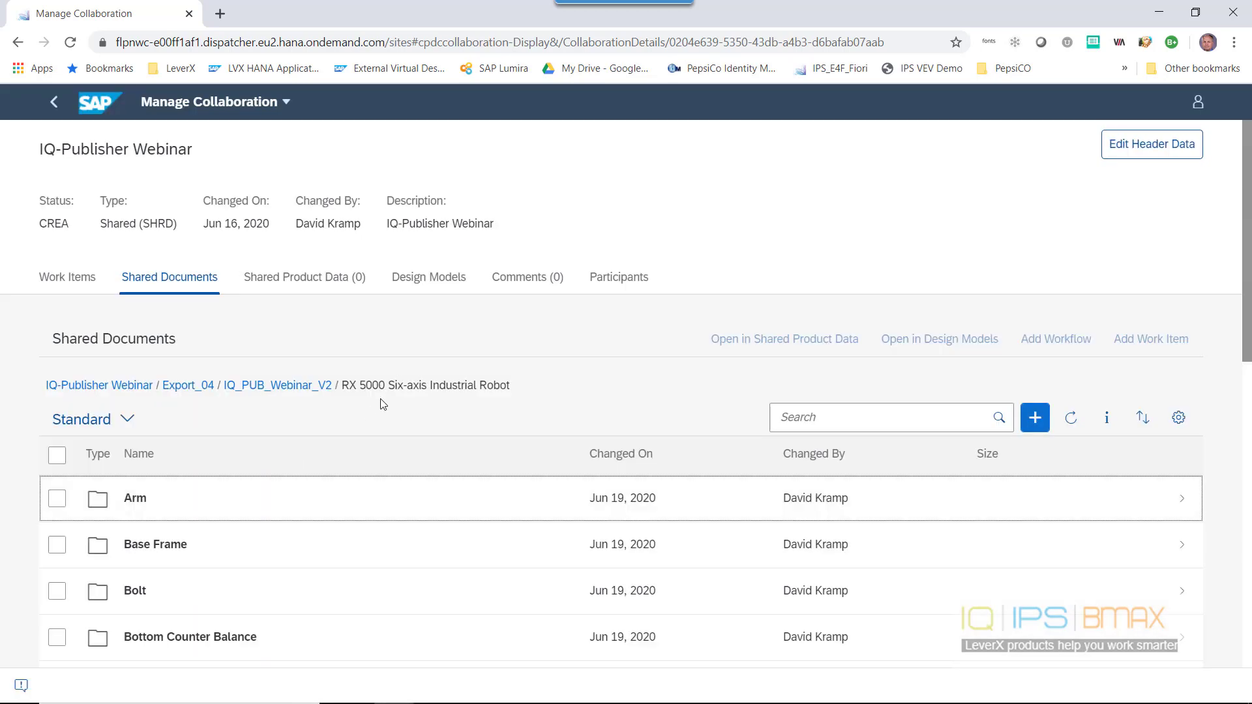
Look through the robot folder's contents and preview rx_5000.jpg and the rx_5000.vds 3D model
scroll(383, 404, "down", 3)
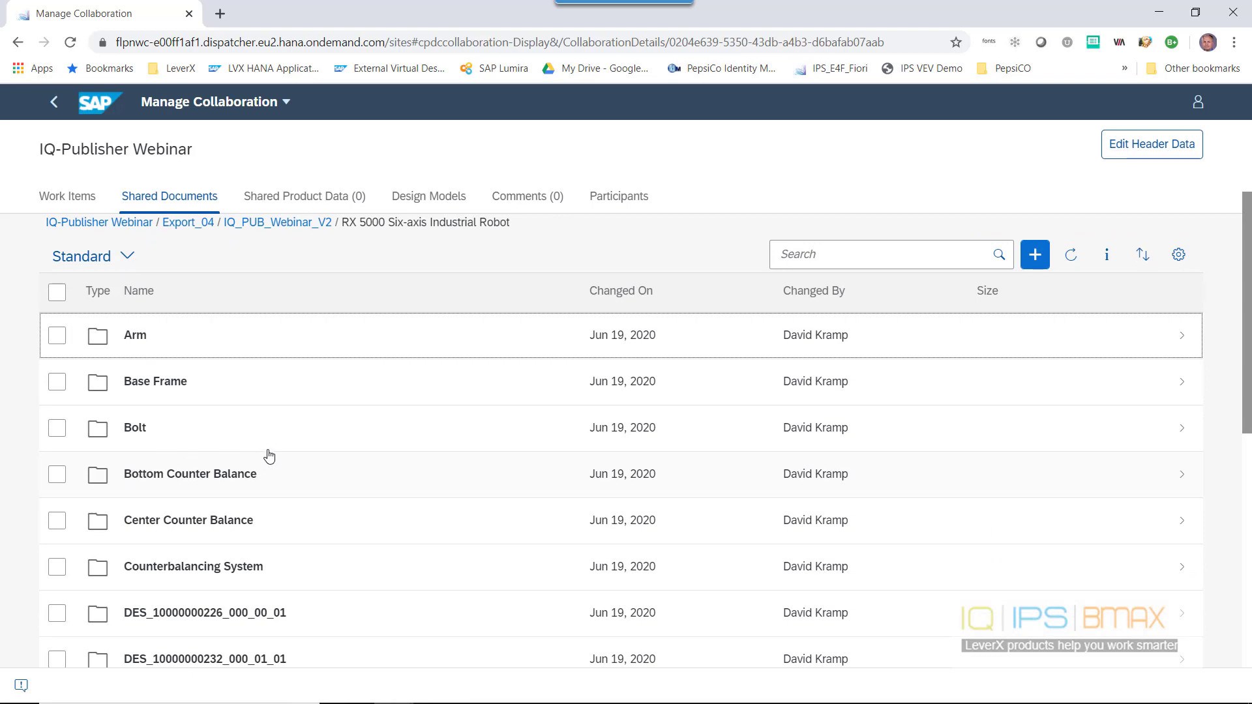
scroll(330, 446, "down", 3)
scroll(331, 448, "down", 7)
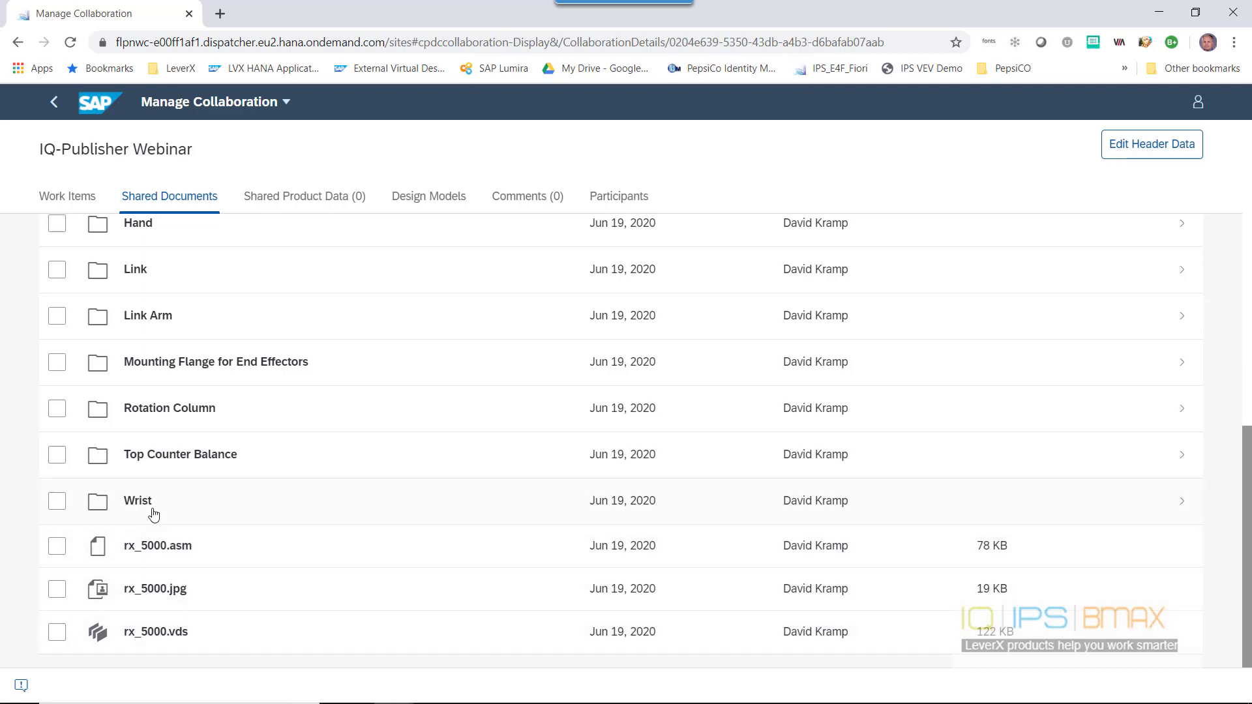
left_click(131, 603)
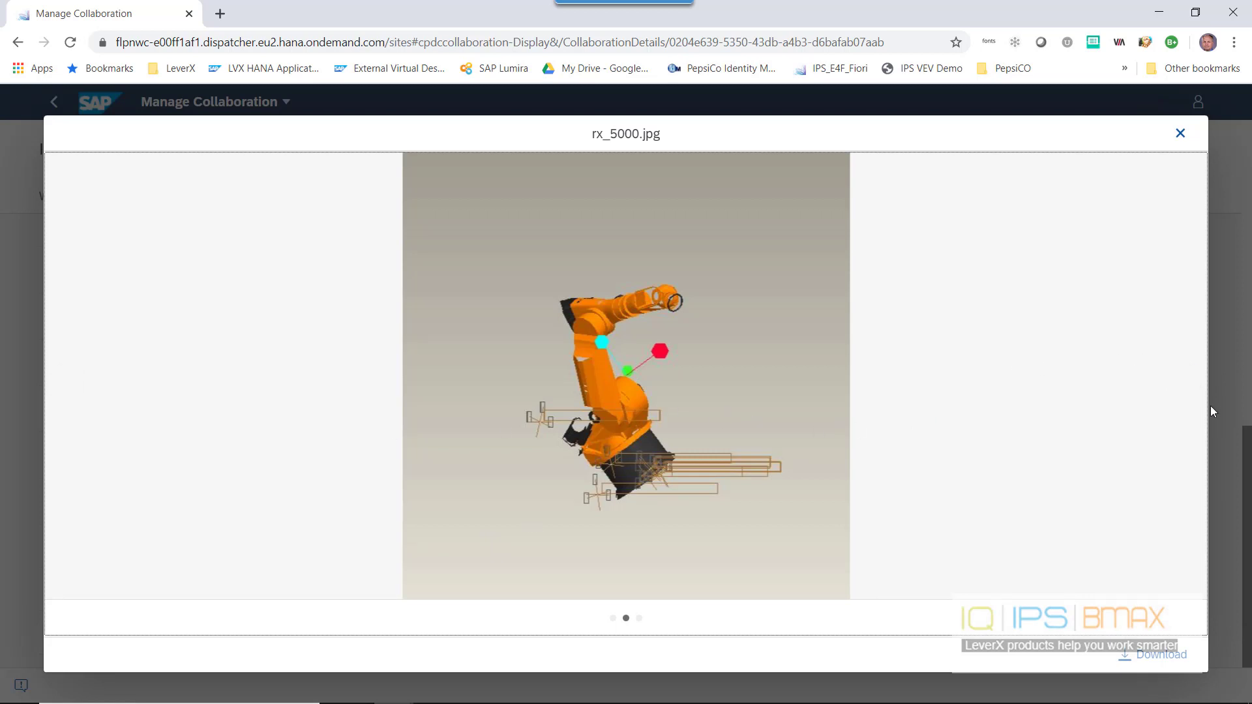
left_click(1188, 382)
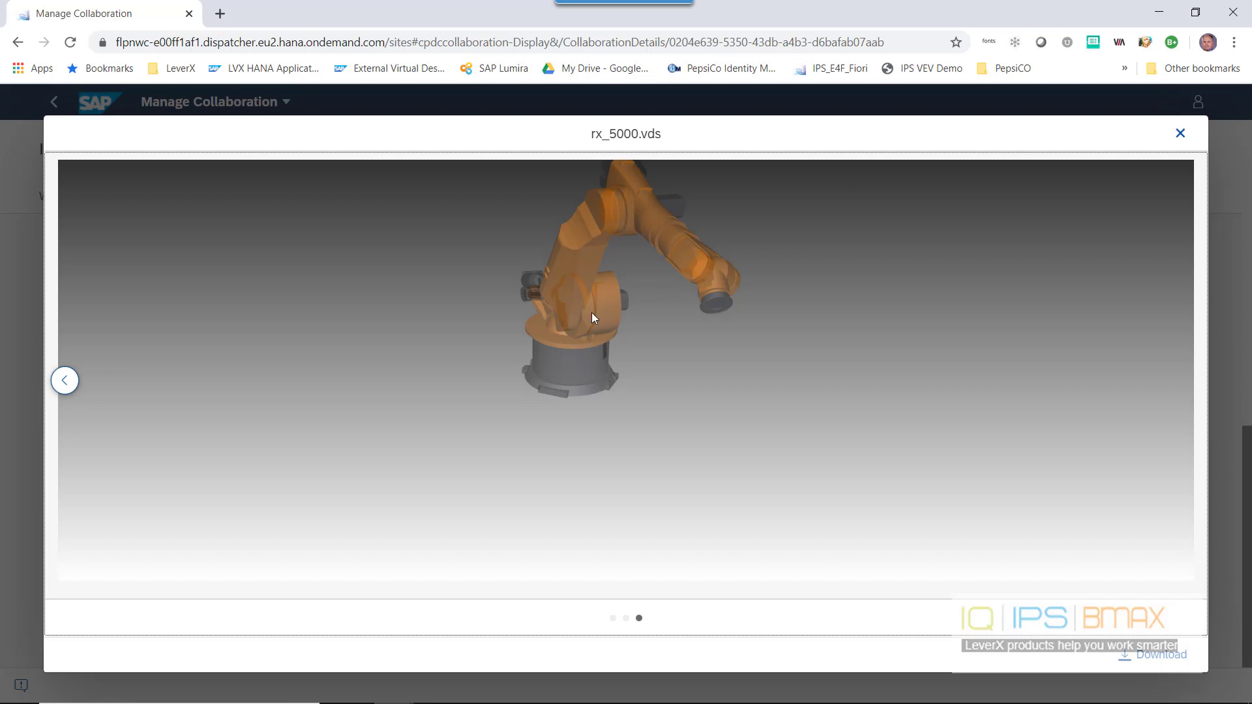
left_click_drag(592, 314, 816, 327)
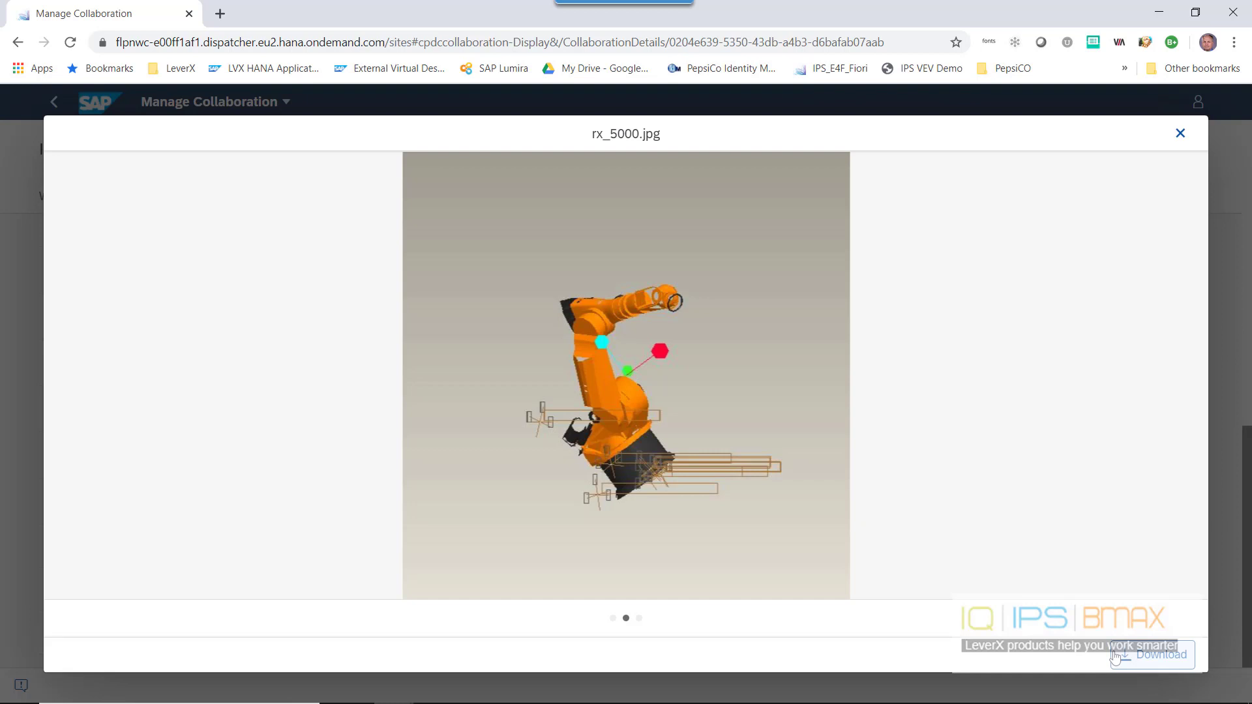
left_click(1180, 133)
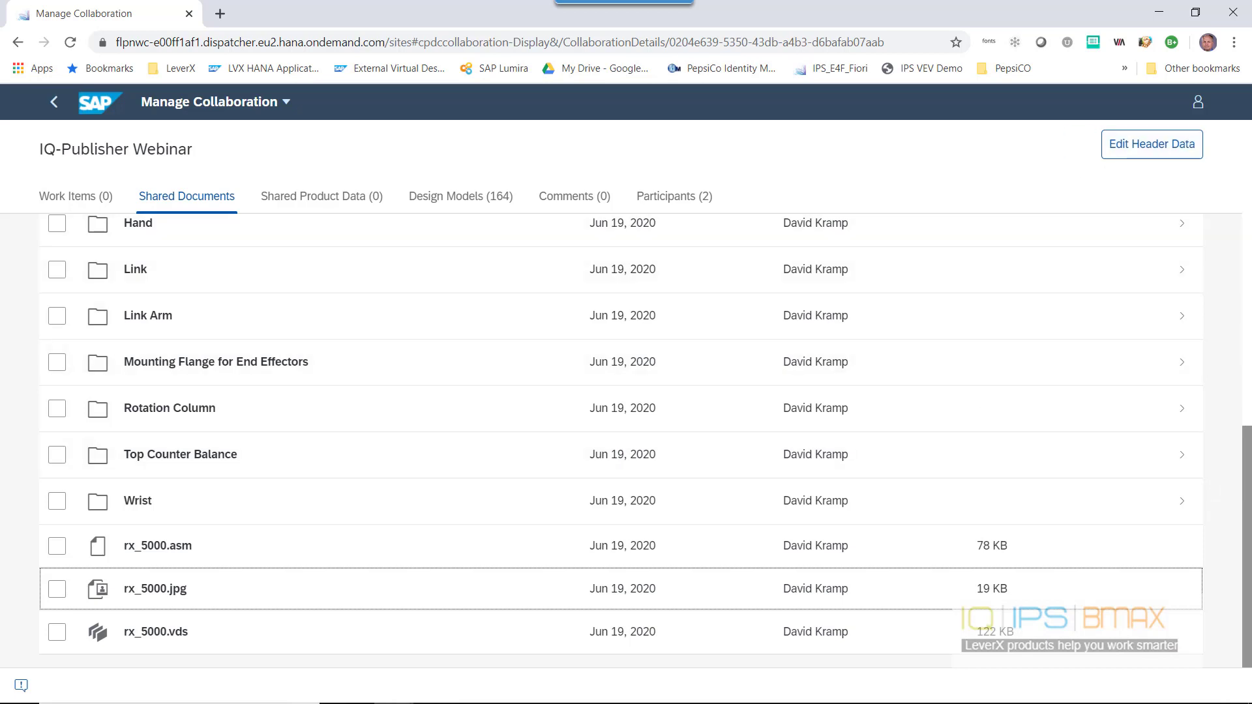
Review the collaboration's list of design models
left_click_drag(1249, 470, 1243, 152)
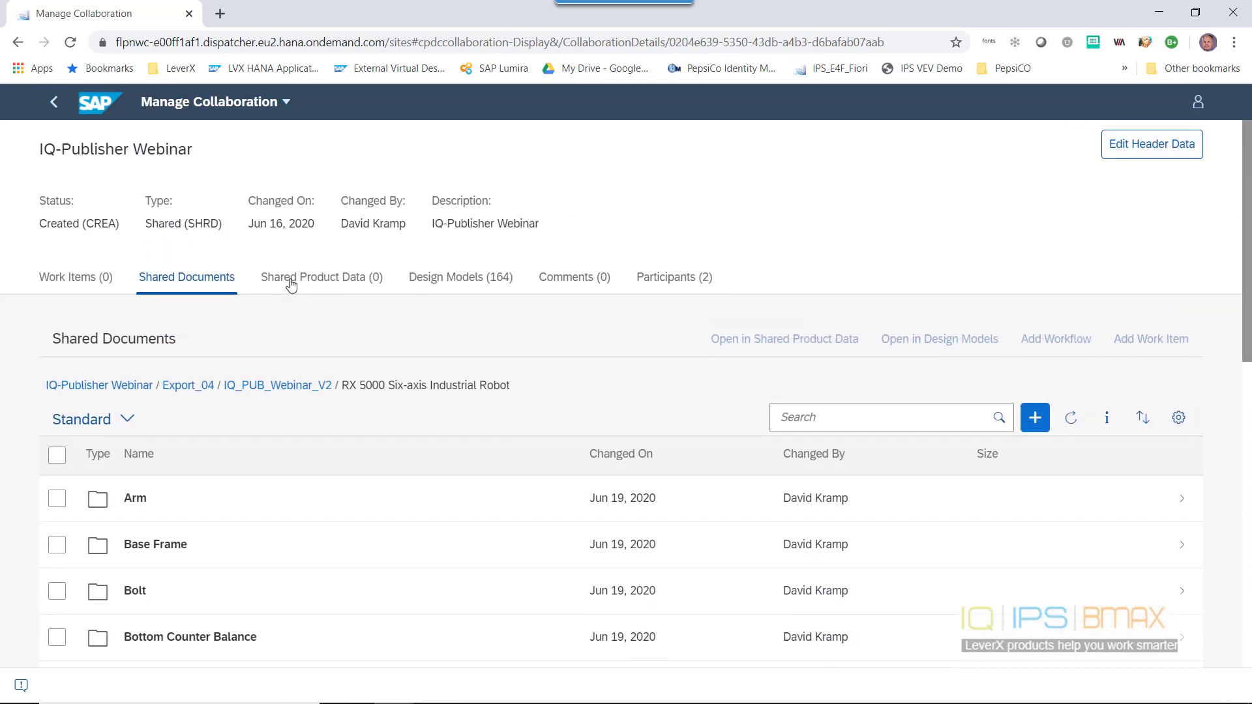
left_click(472, 285)
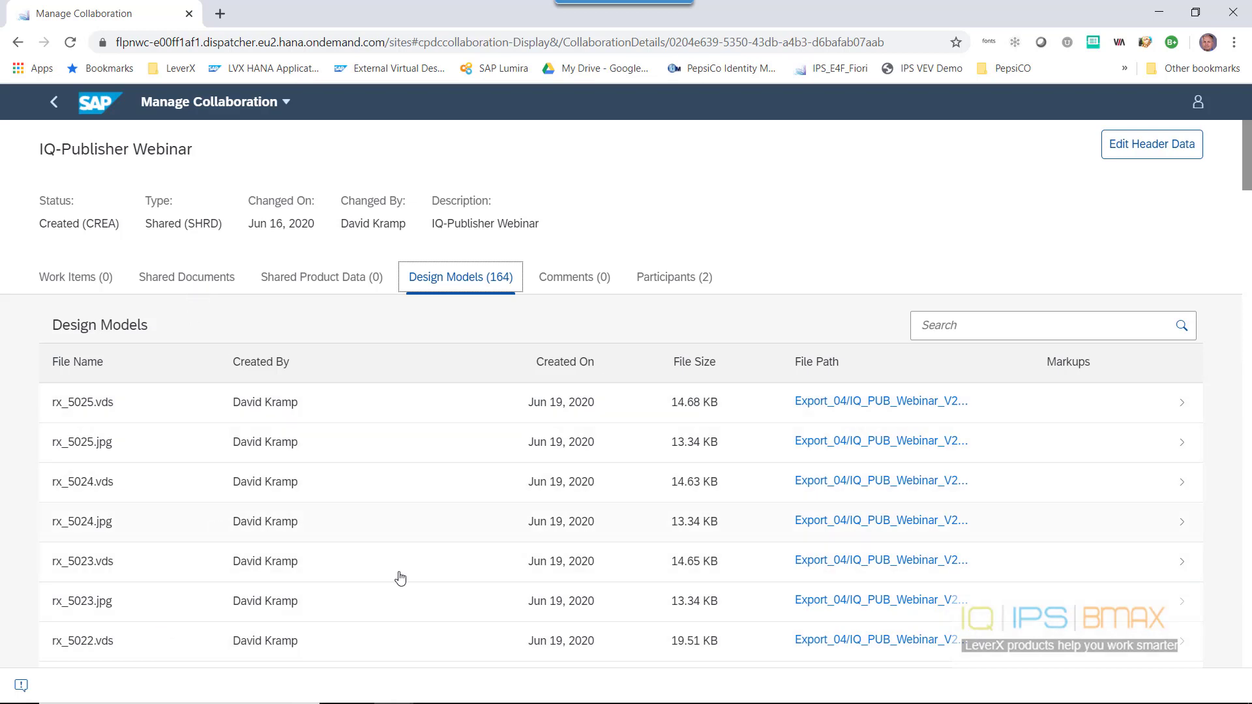
scroll(937, 468, "down", 3)
scroll(935, 473, "up", 3)
Post the comment "post comments here. IQ-Publisher" in the collaboration, correcting its spelling before submitting
left_click(549, 280)
left_click(215, 392)
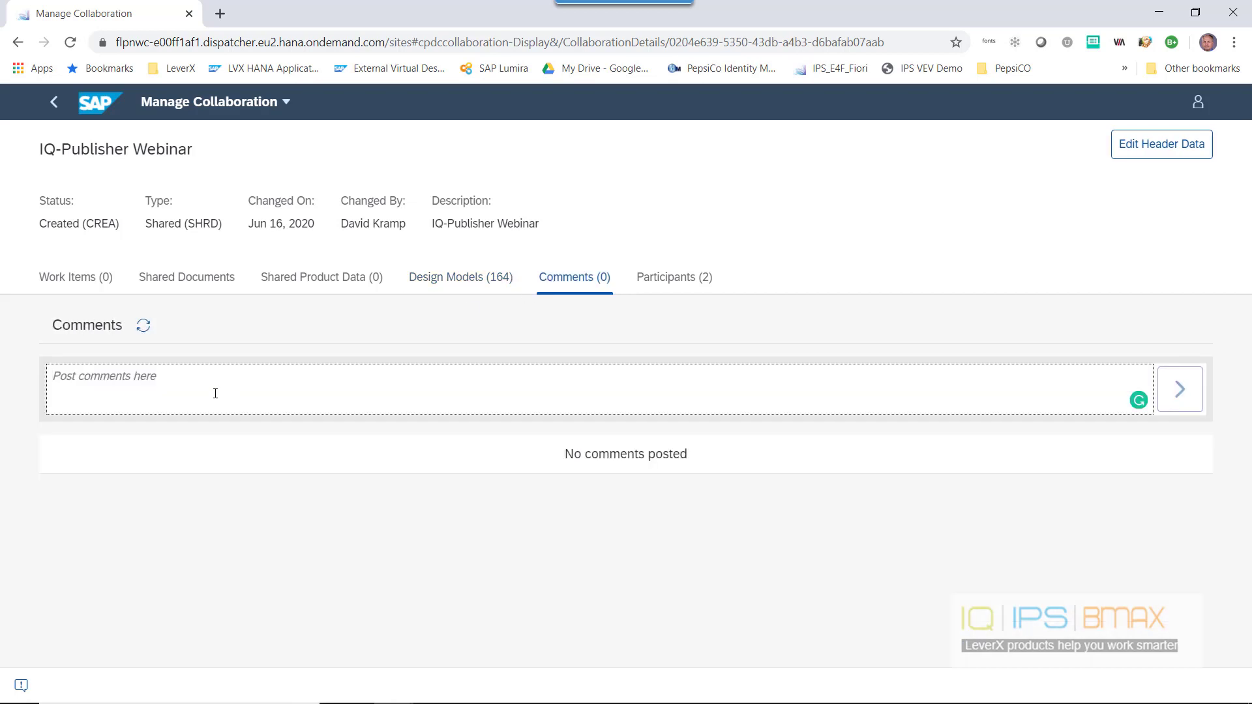
type("post coomments")
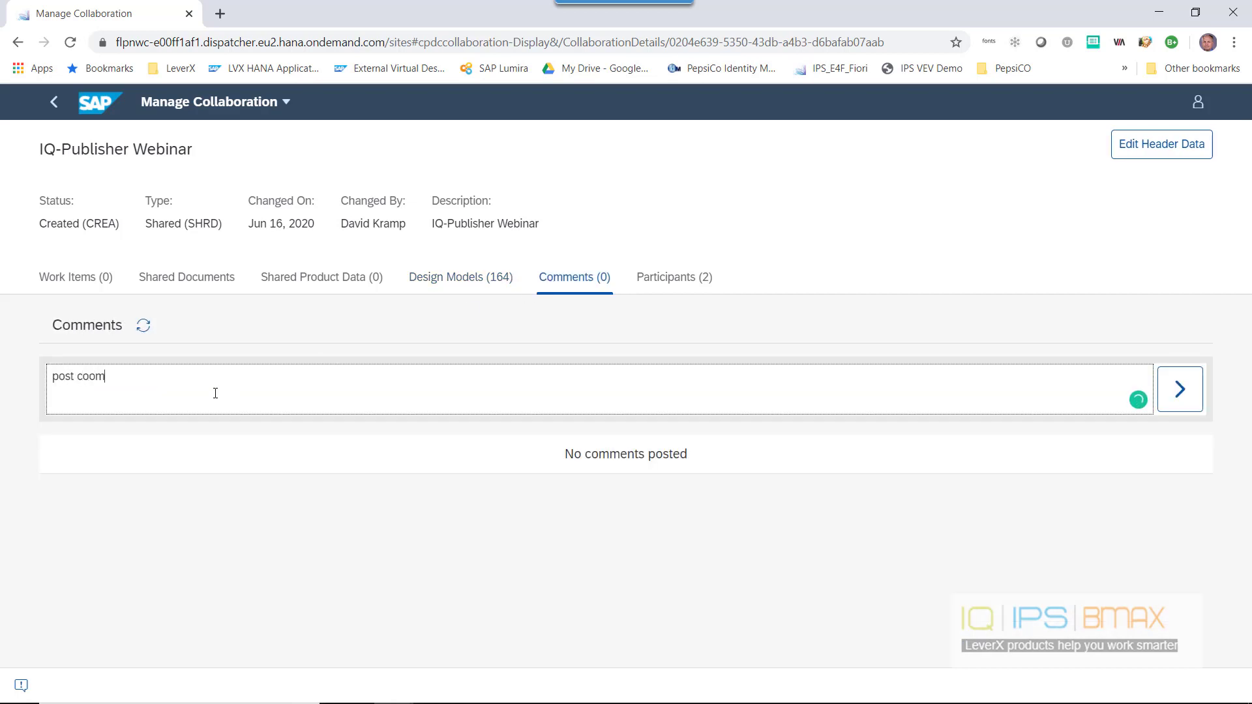
key("BackSpace")
key("BackSpace")
key("BackSpace")
key("BackSpace")
key("BackSpace")
type("mmnets her. IQ-Publisher")
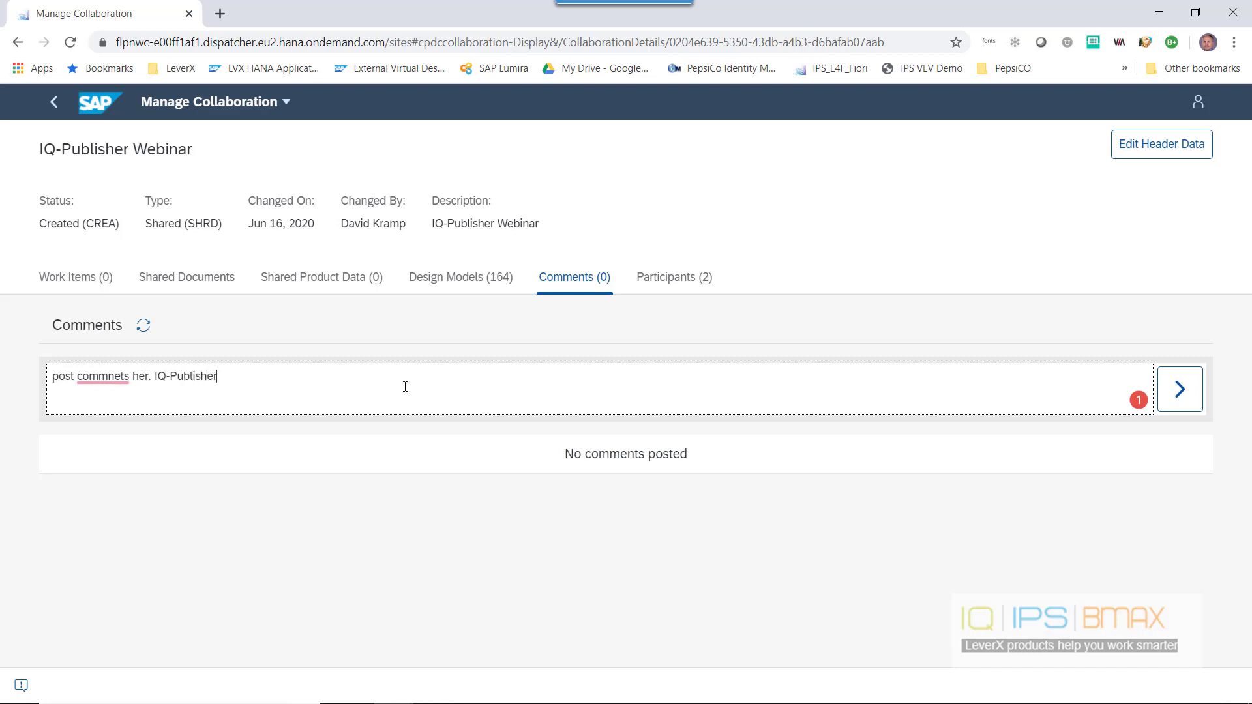
left_click(150, 378)
type("e.")
left_click(98, 377)
right_click(99, 379)
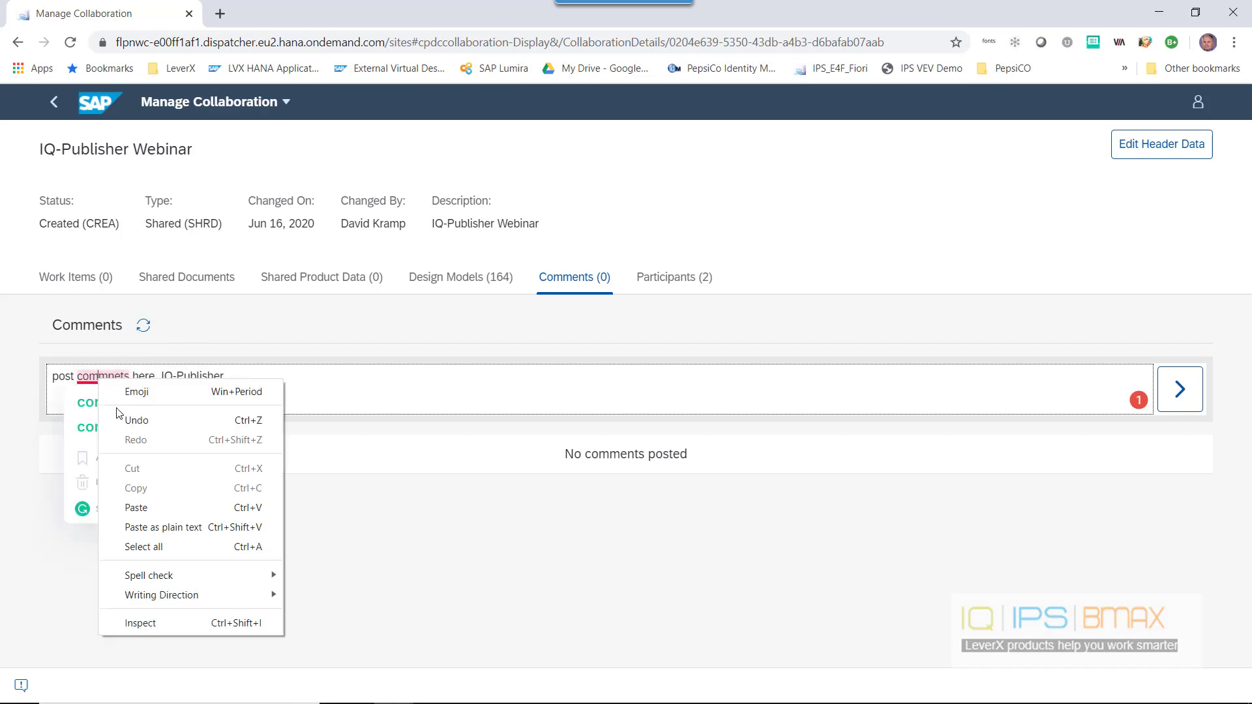
left_click(86, 402)
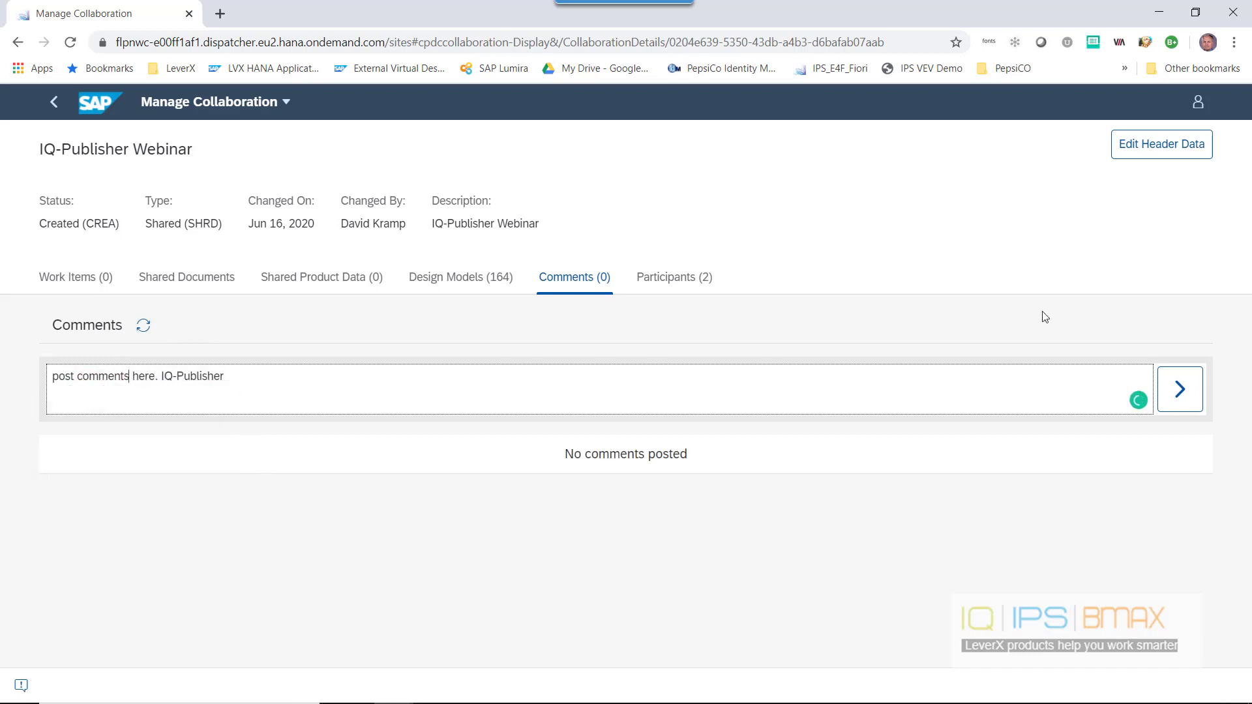
left_click(1186, 398)
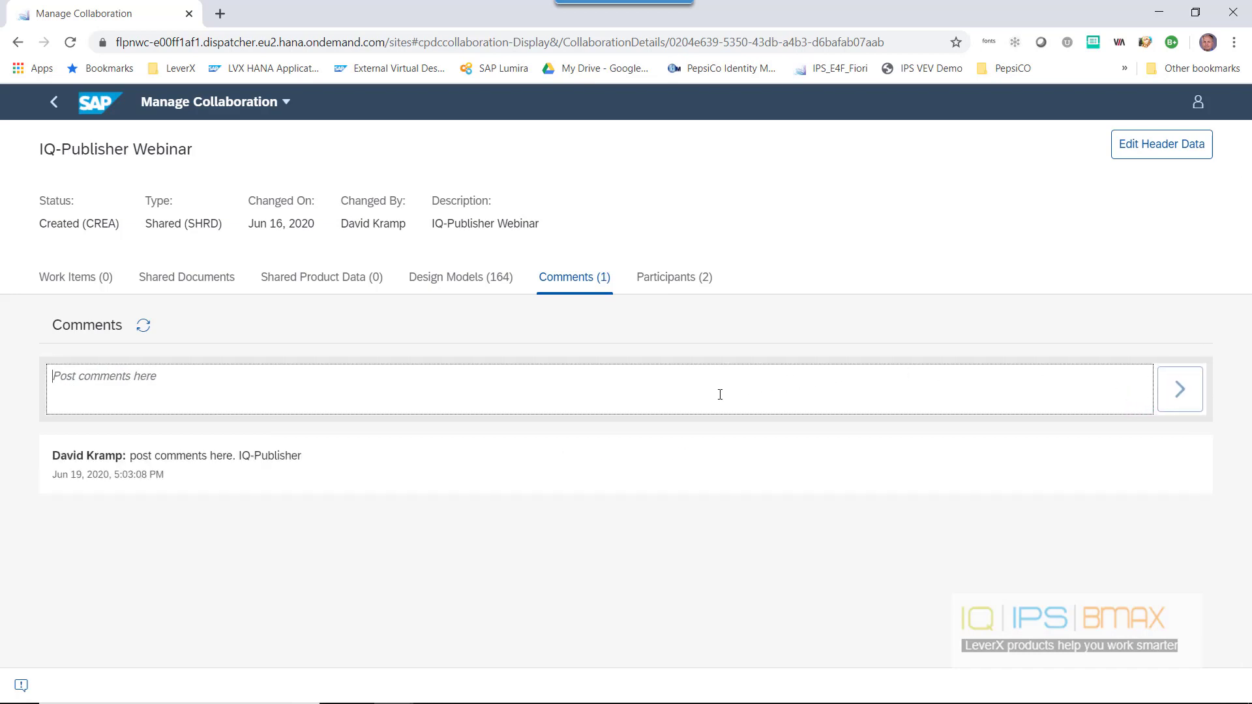
Display the collaboration's participants and their roles
left_click(663, 284)
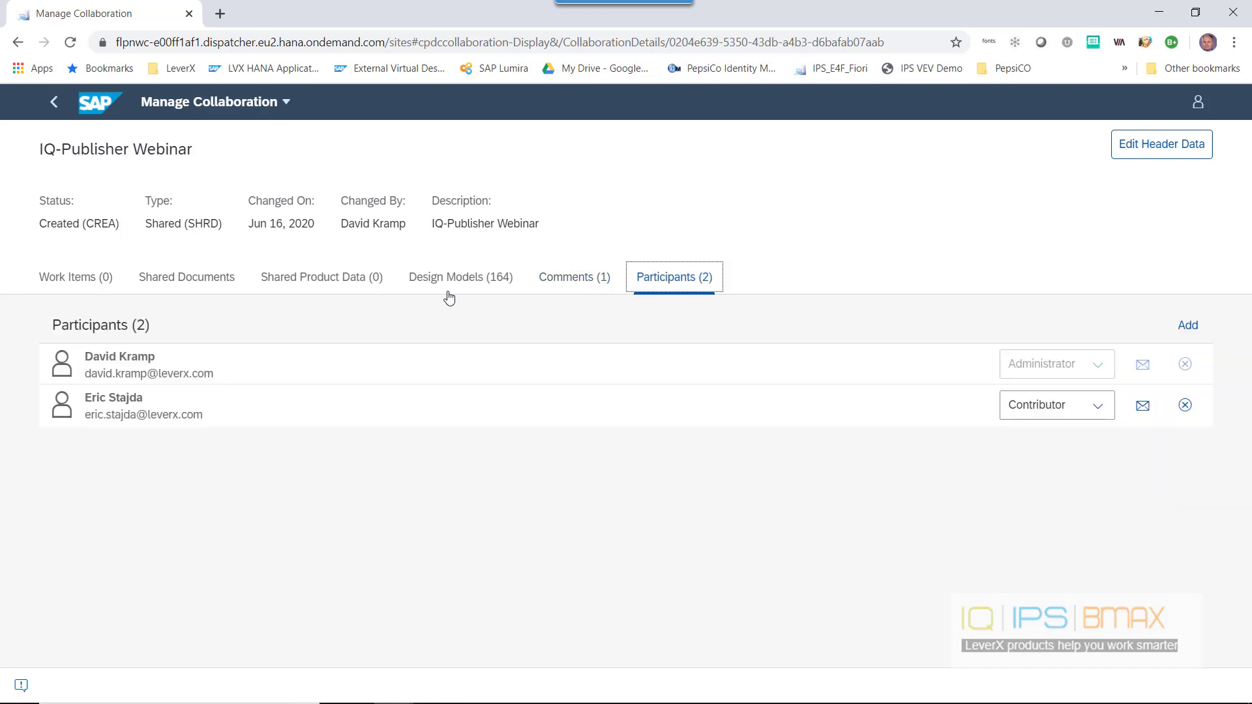